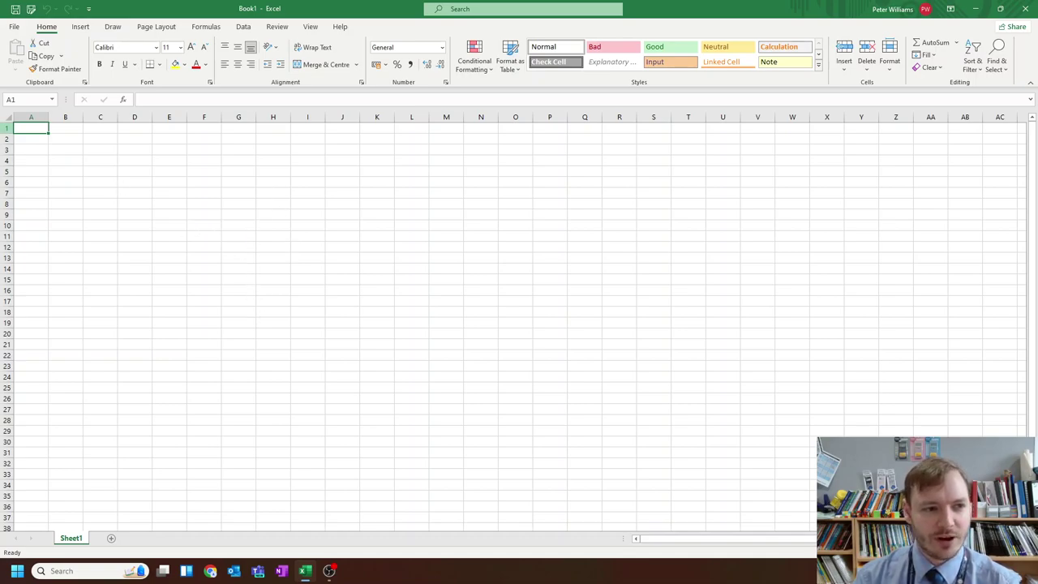
# - Select B2 and zoom the empty sheet in to about 200% with Ctrl+scroll
pyautogui.click(69, 138)
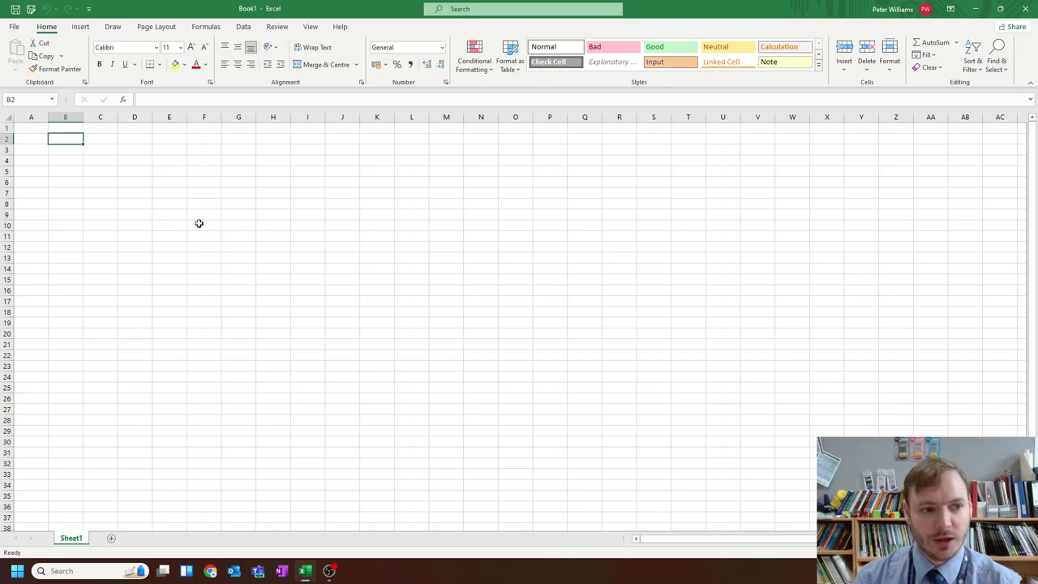
pyautogui.scroll(6, 519, 324)
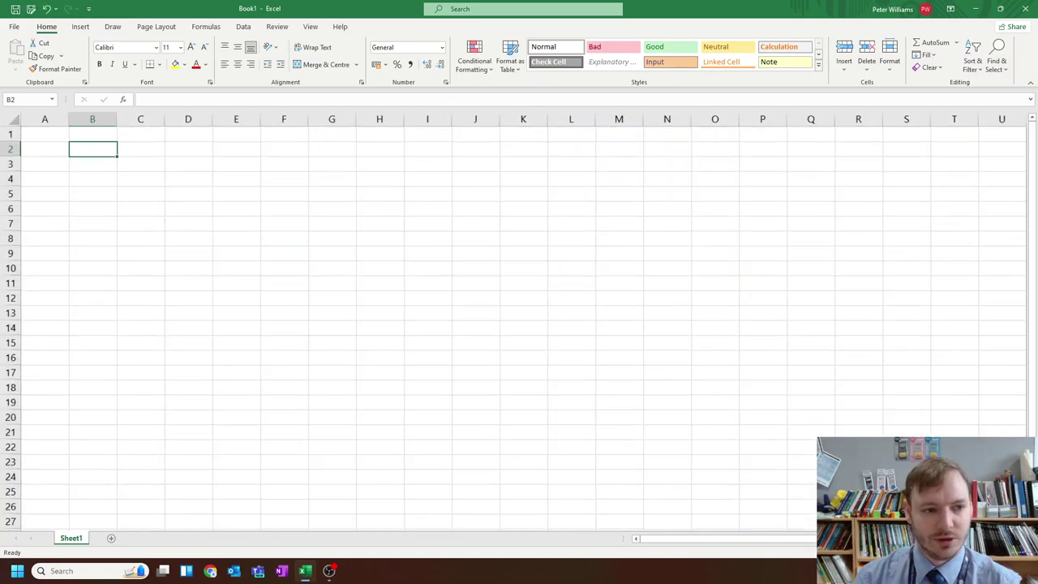
pyautogui.scroll(2, 225, 251)
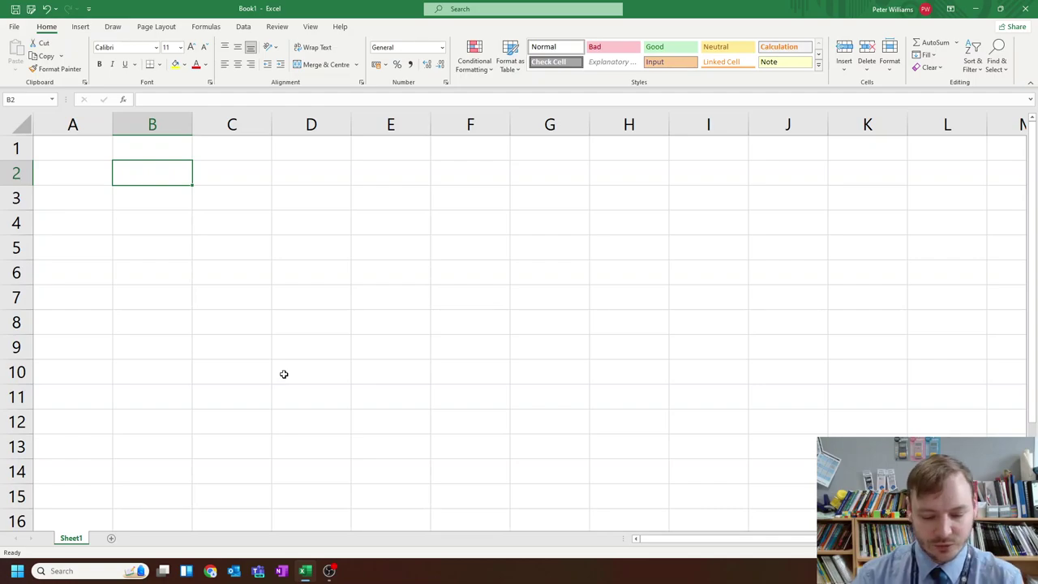
# - Enter 3, +, ?, = and 10 into B2 through F2
pyautogui.write('3')
pyautogui.press('Tab')
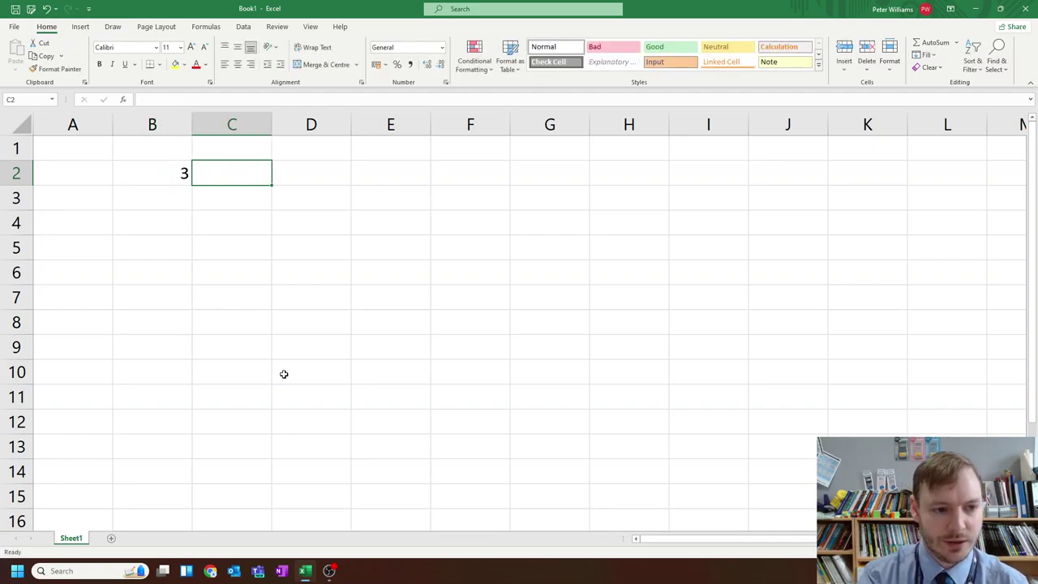
pyautogui.write('+')
pyautogui.press('Tab')
pyautogui.write('?')
pyautogui.press('Tab')
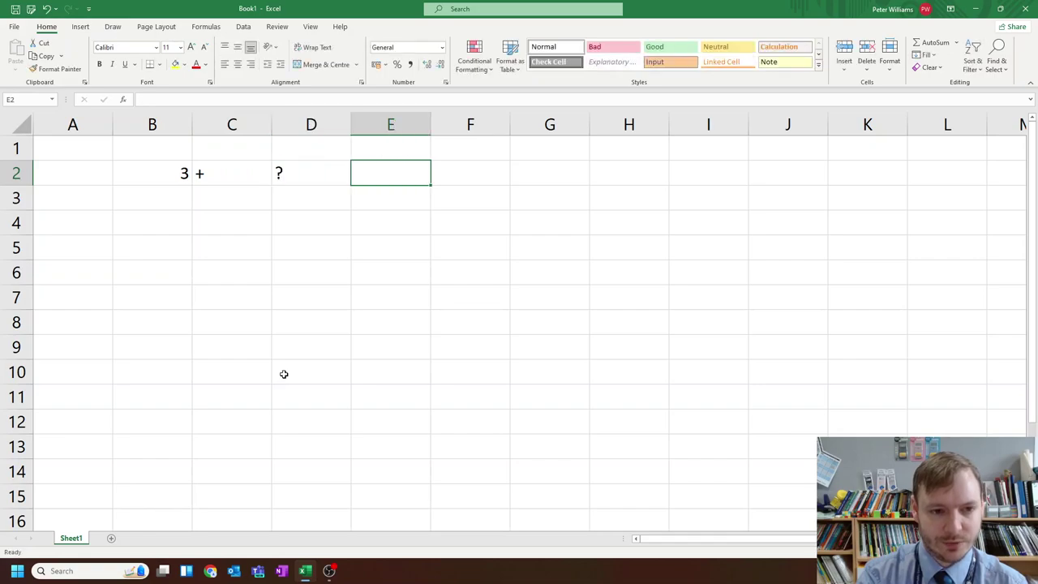
pyautogui.write('=')
pyautogui.press('Tab')
pyautogui.write('10')
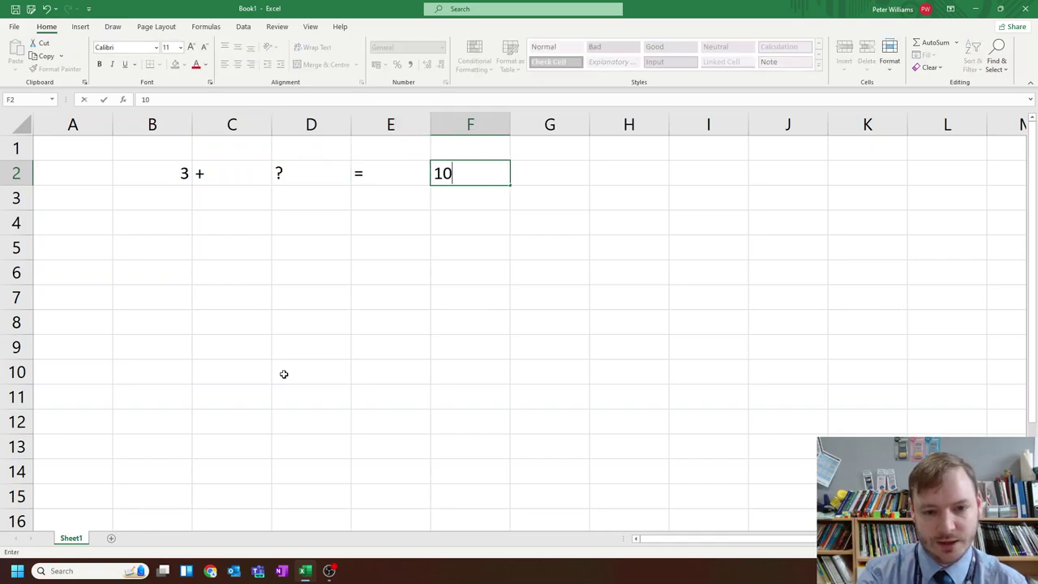
pyautogui.press('Return')
# - Move back along row 2 and select the F2, E2 and C2 cells
pyautogui.press('Up')
pyautogui.press('Right')
pyautogui.press('Right')
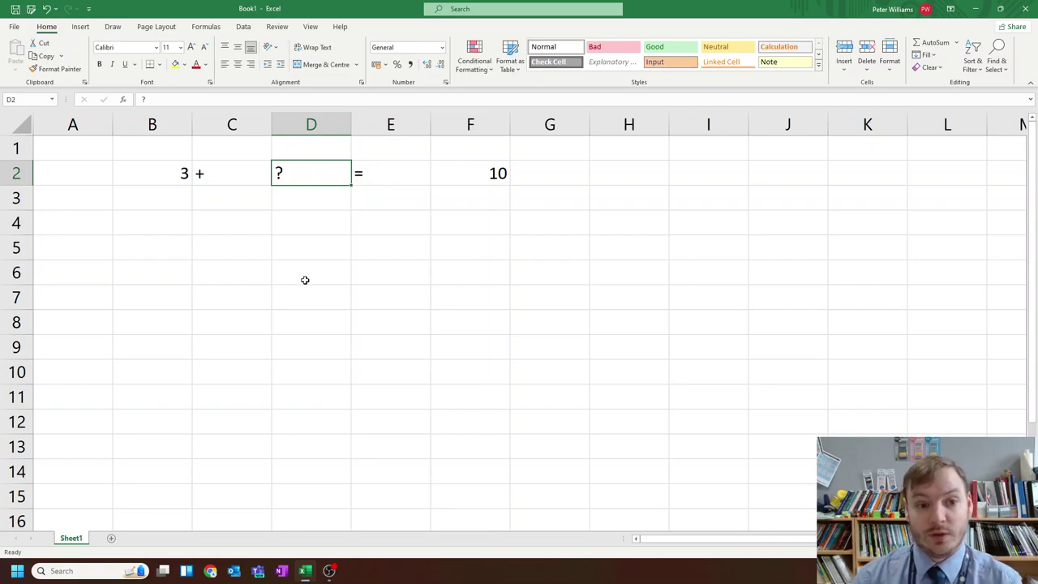
pyautogui.click(477, 178)
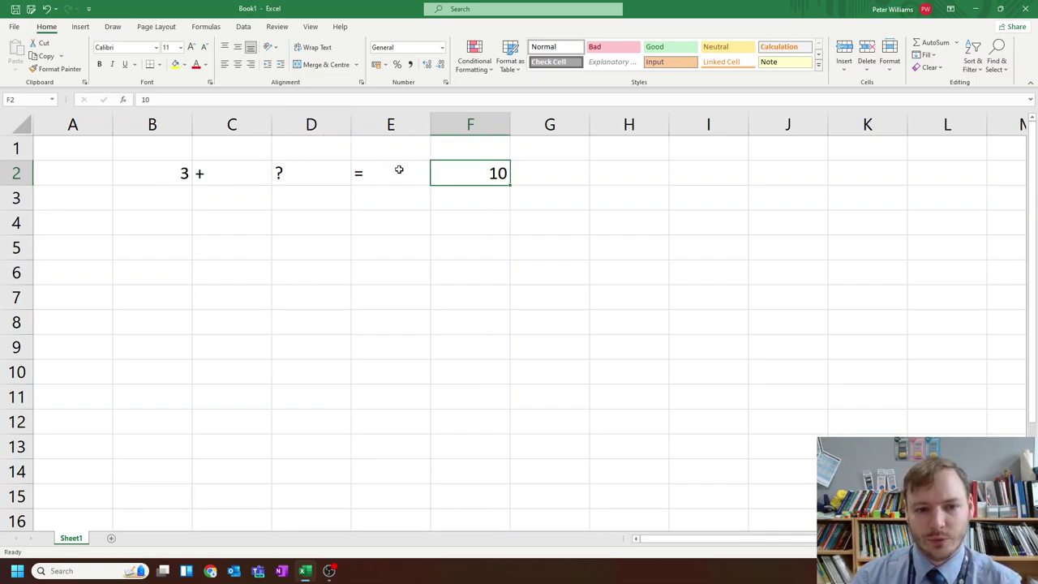
pyautogui.keyDown('ctrl'); pyautogui.click(399, 170); pyautogui.keyUp('ctrl')
pyautogui.keyDown('ctrl'); pyautogui.click(262, 173); pyautogui.keyUp('ctrl')
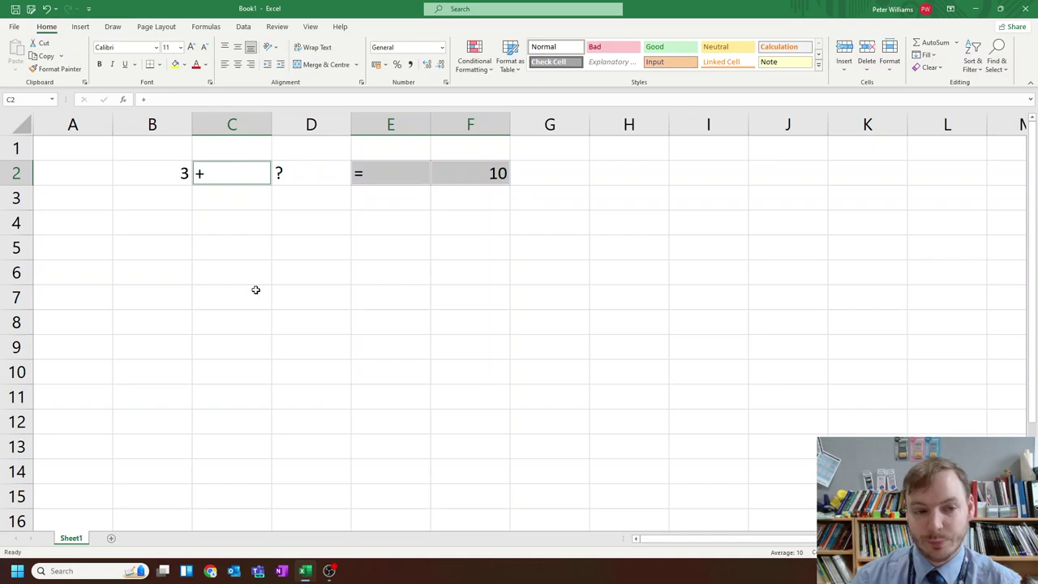
# - Enlarge the B2:F2 question to font size 26 and centre it in its cells
pyautogui.click(163, 175)
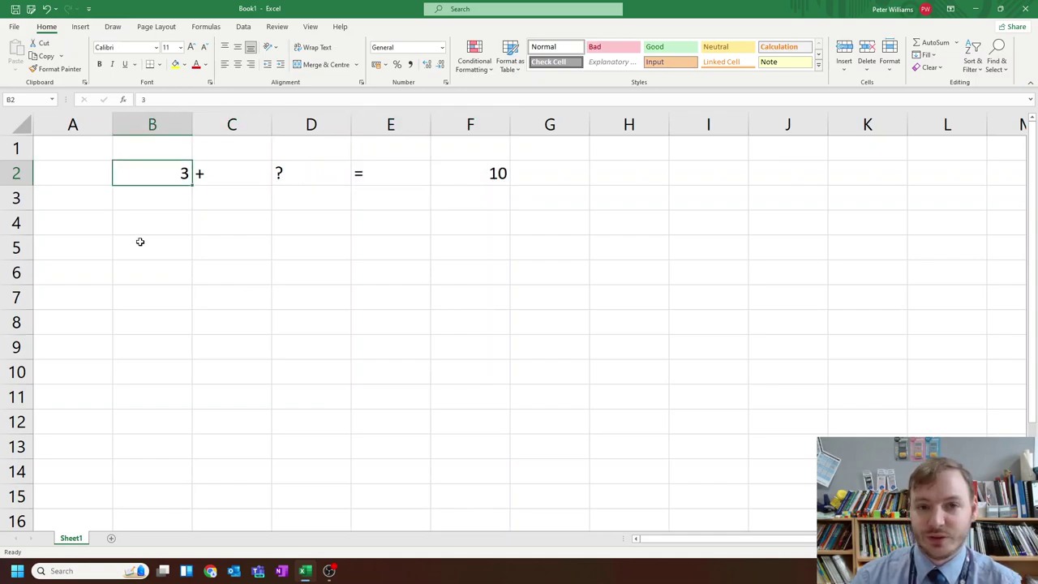
pyautogui.keyDown('shift'); pyautogui.click(481, 171); pyautogui.keyUp('shift')
pyautogui.click(191, 46)
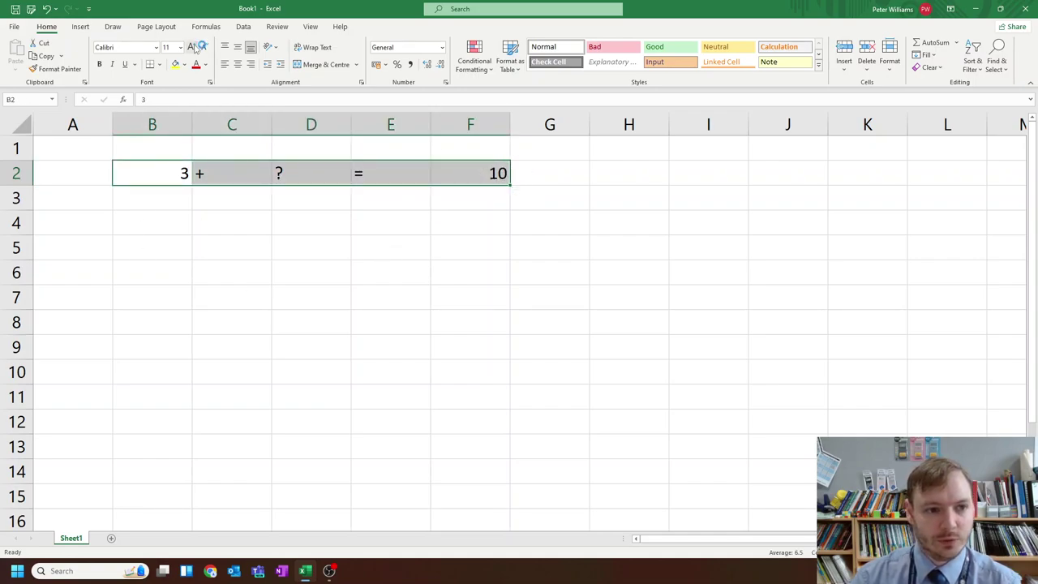
pyautogui.click(191, 46)
pyautogui.click(191, 46)
pyautogui.click(191, 46)
pyautogui.click(191, 46)
pyautogui.click(192, 46)
pyautogui.click(191, 46)
pyautogui.click(191, 46)
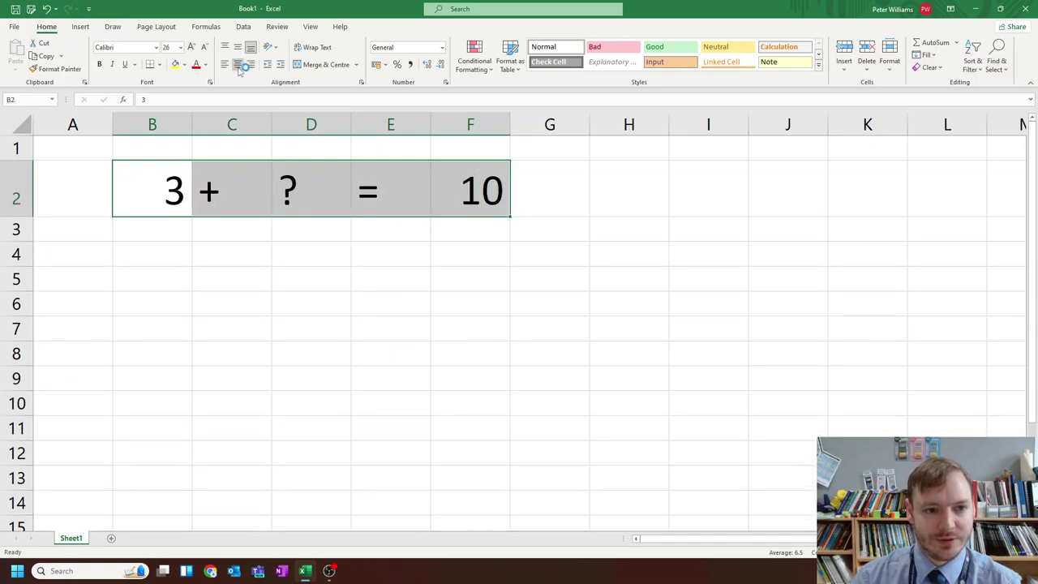
pyautogui.click(237, 64)
# - Deselect the question, then select the ? cell D2 and the number cell B2
pyautogui.click(209, 280)
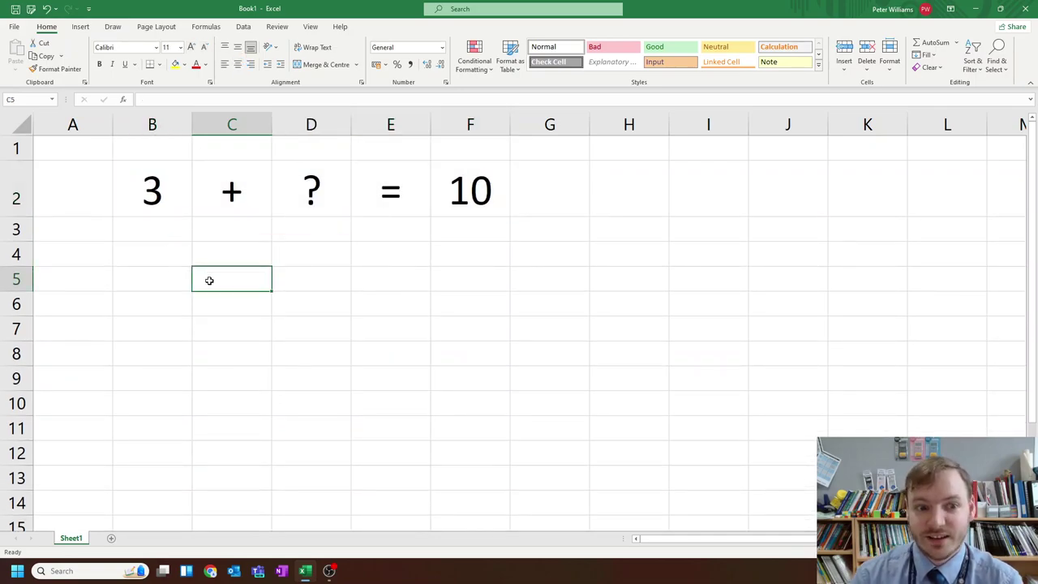
pyautogui.click(308, 189)
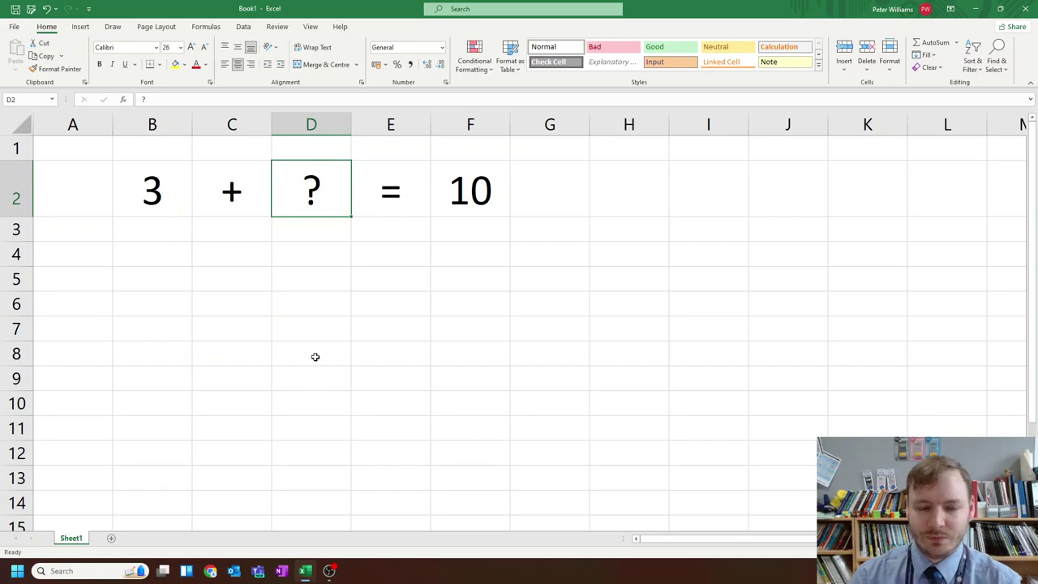
pyautogui.click(167, 206)
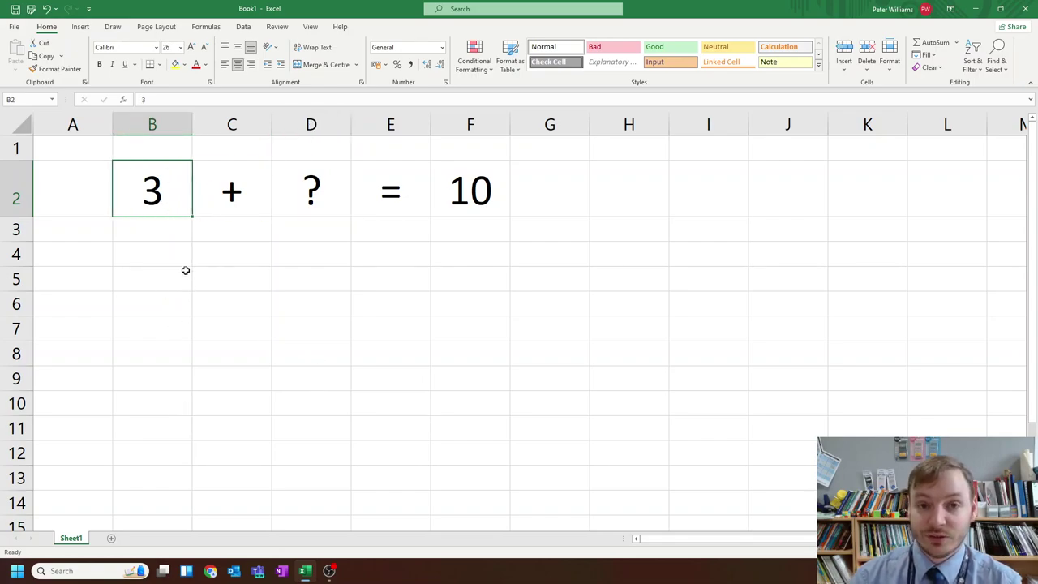
# - Enter =RANDBETWEEN(1,9) in B2 and return to B2 to check it
pyautogui.write('=')
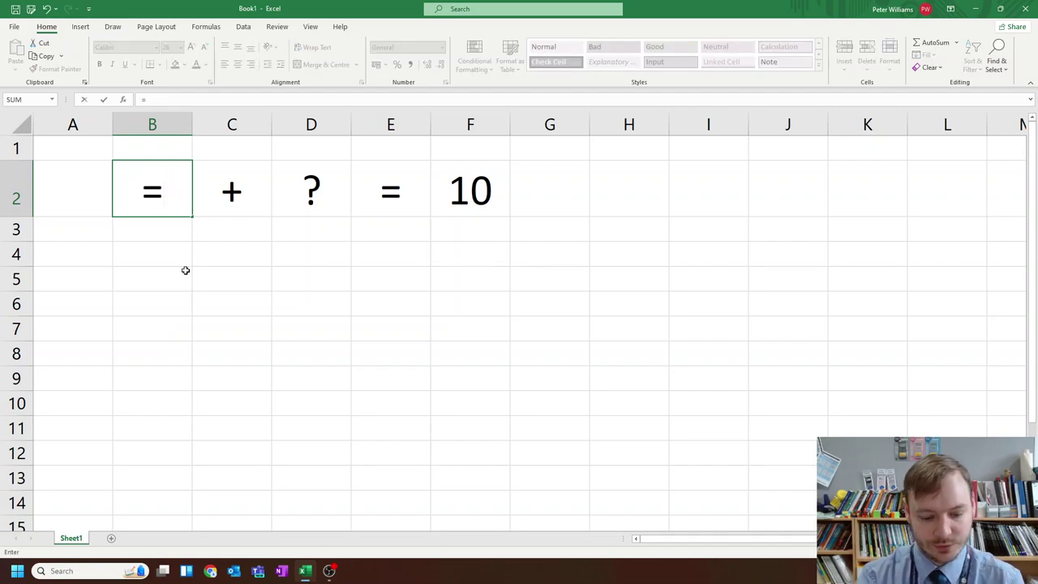
pyautogui.write('r')
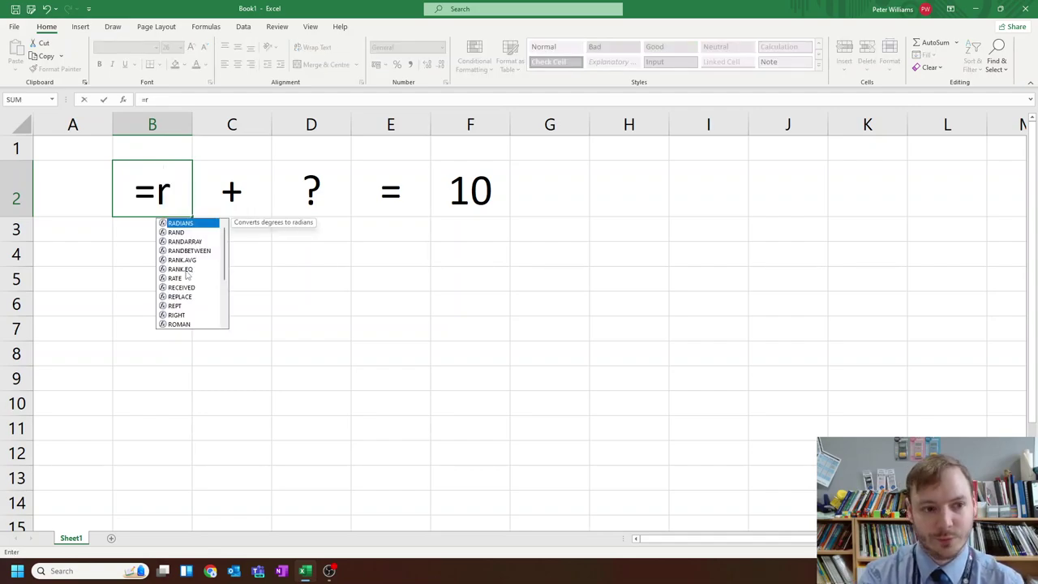
pyautogui.write('andbetw')
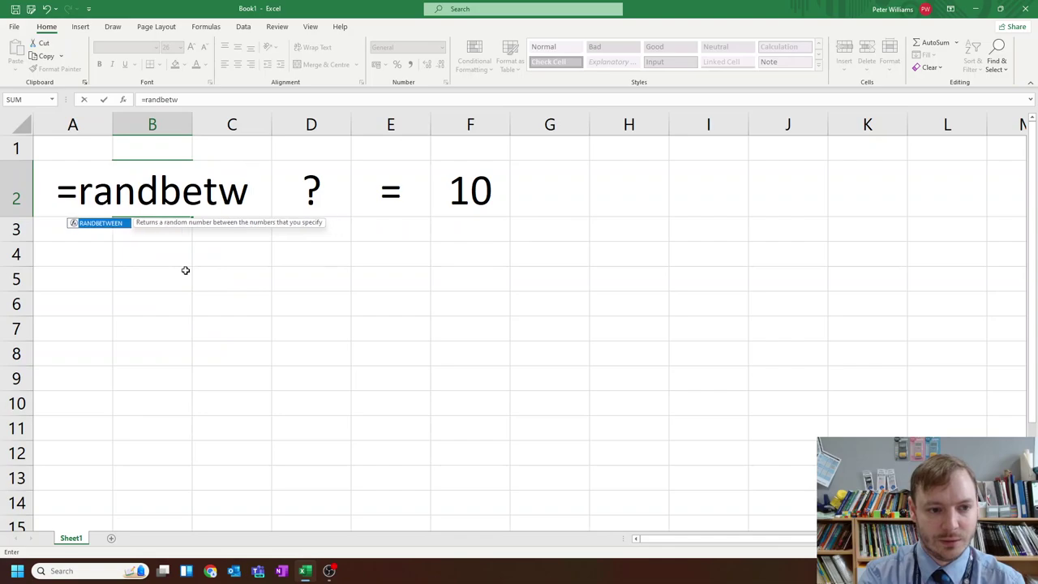
pyautogui.write('een(')
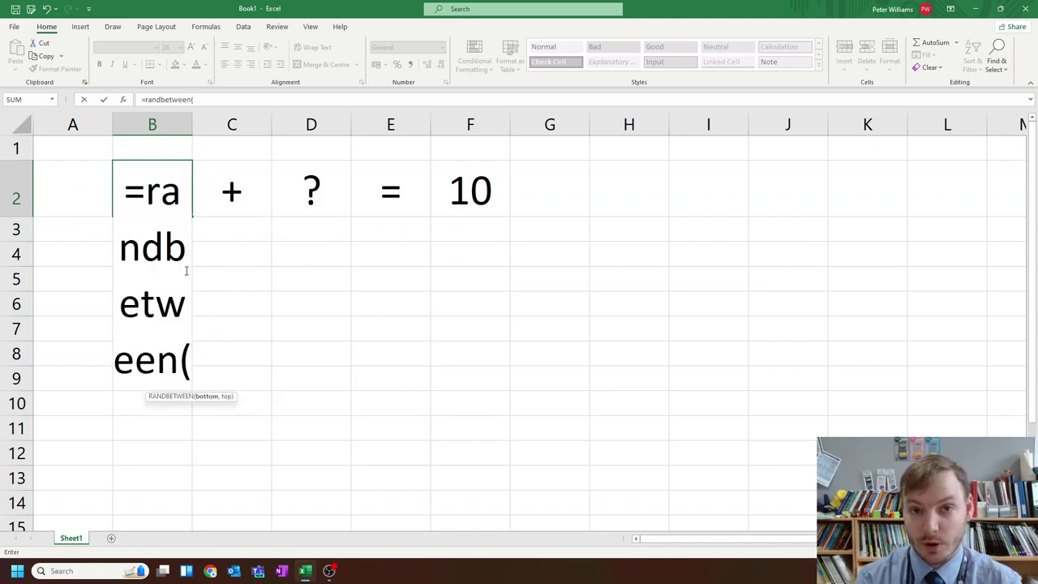
pyautogui.write('1,9)')
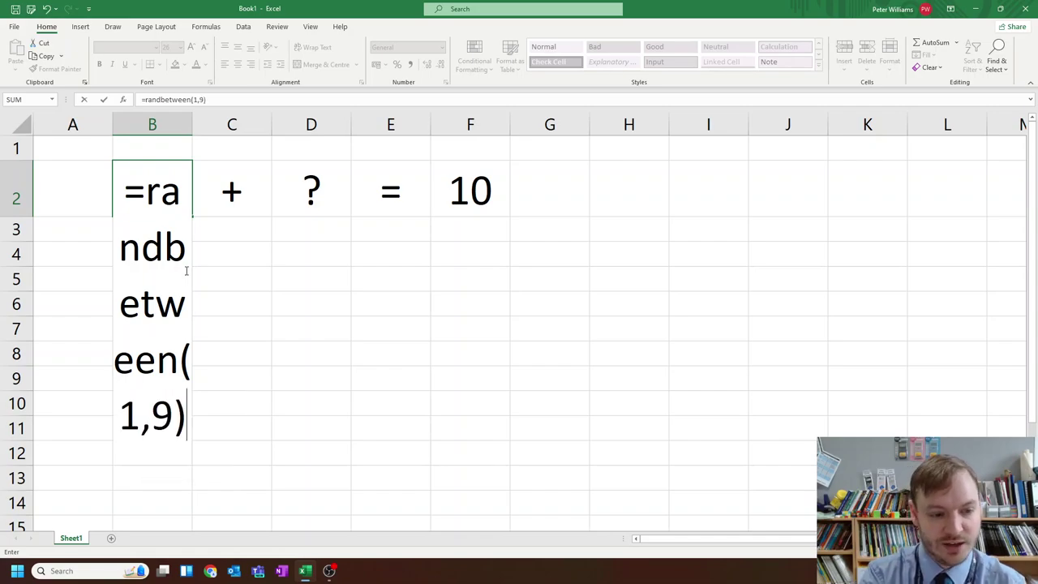
pyautogui.press('Return')
pyautogui.press('Up')
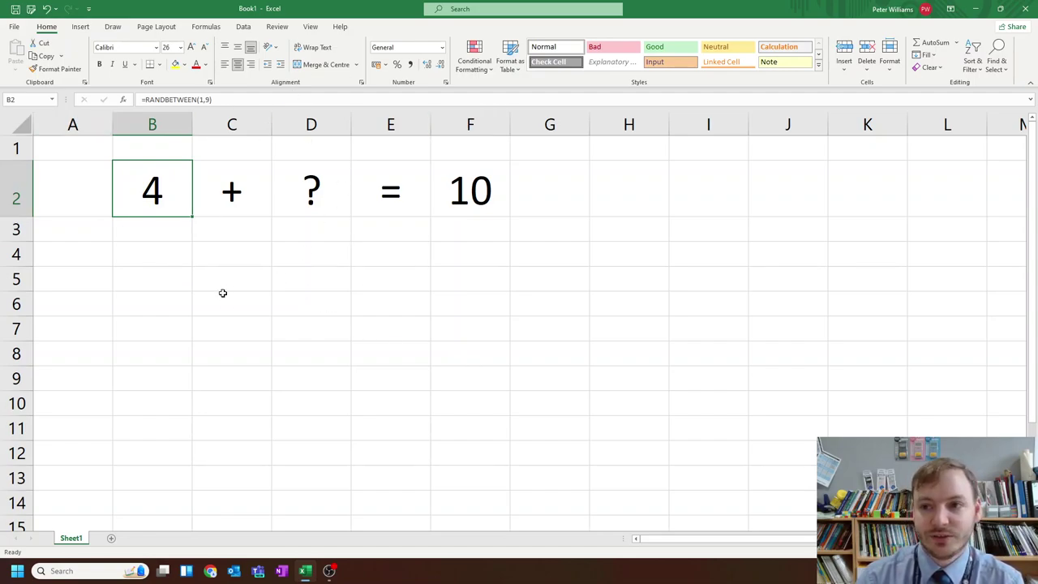
# - Recalculate five times with F9 until B2 shows 2, giving 2 + ? = 10
pyautogui.press('F9')
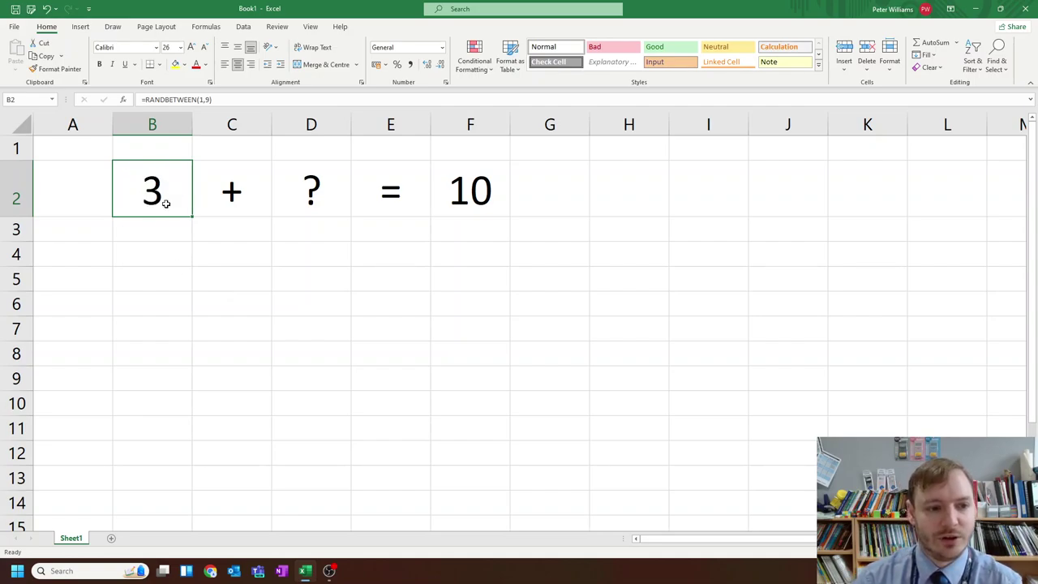
pyautogui.press('F9')
pyautogui.press('F9')
pyautogui.press('F9')
pyautogui.press('F9')
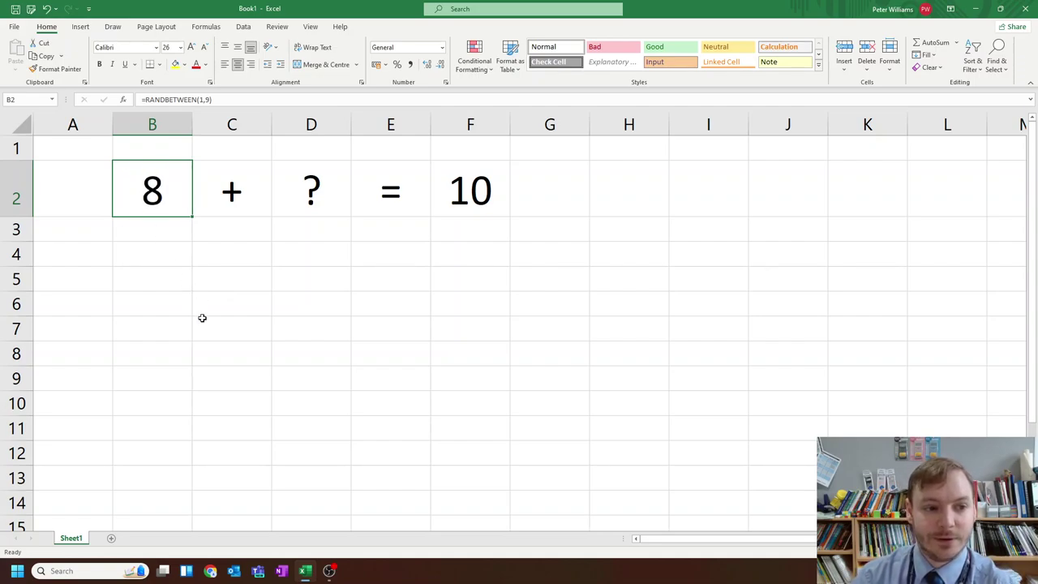
pyautogui.press('F9')
pyautogui.press('F9')
pyautogui.press('F9')
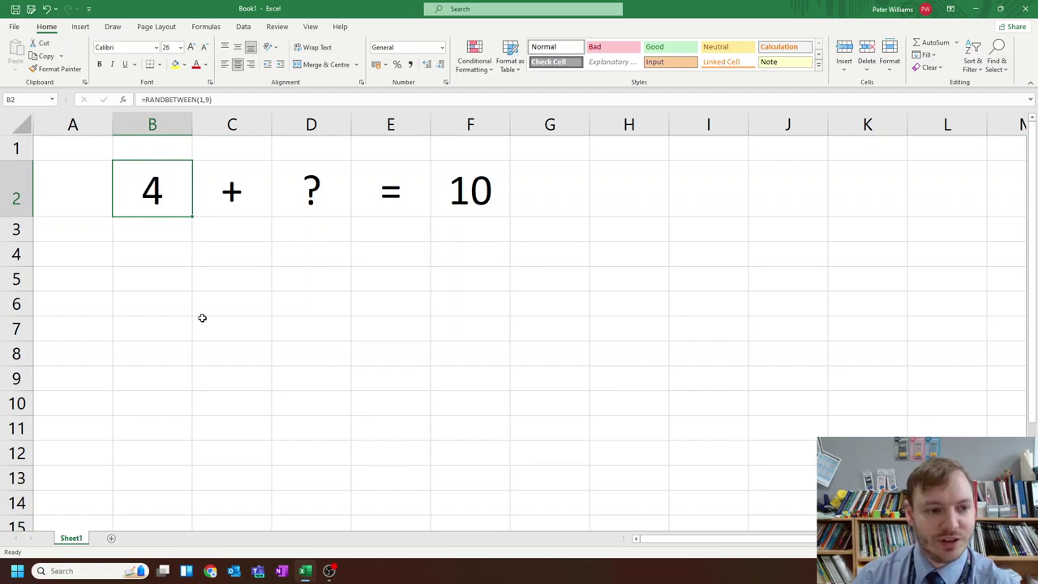
pyautogui.press('F9')
pyautogui.press('F9')
pyautogui.press('F9')
pyautogui.press('F9')
pyautogui.press('F9')
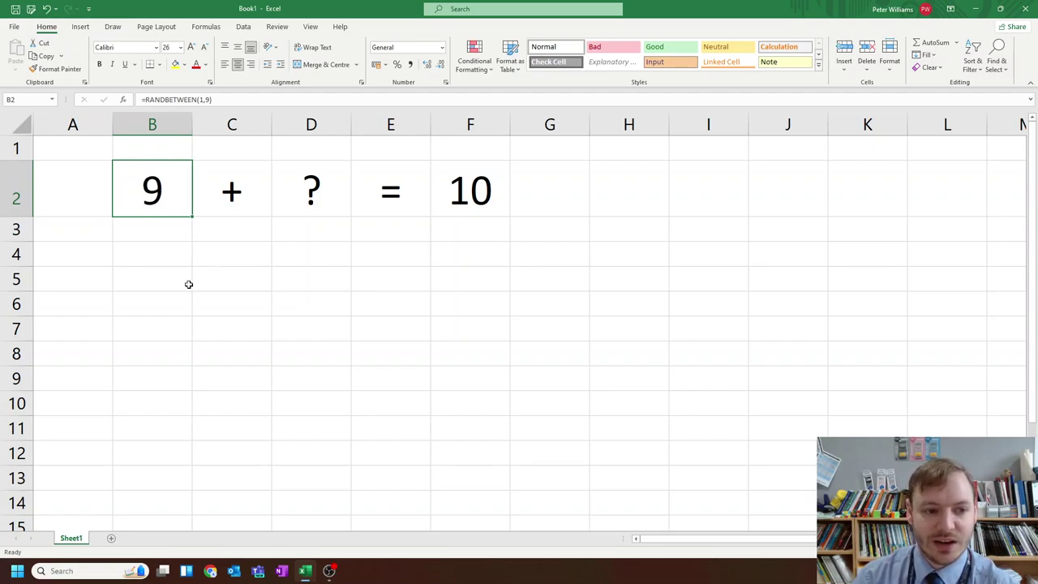
pyautogui.press('F9')
pyautogui.press('F9')
pyautogui.press('F9')
pyautogui.press('F9')
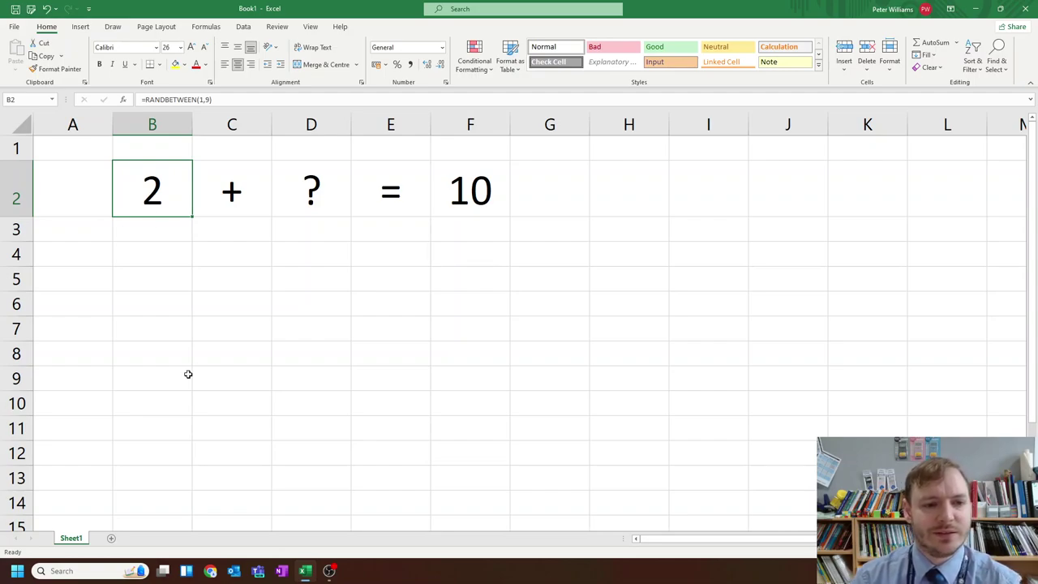
# - Replace F2's 10 with =10*RANDBETWEEN(1,9), correcting the misspelled function name
pyautogui.click(471, 194)
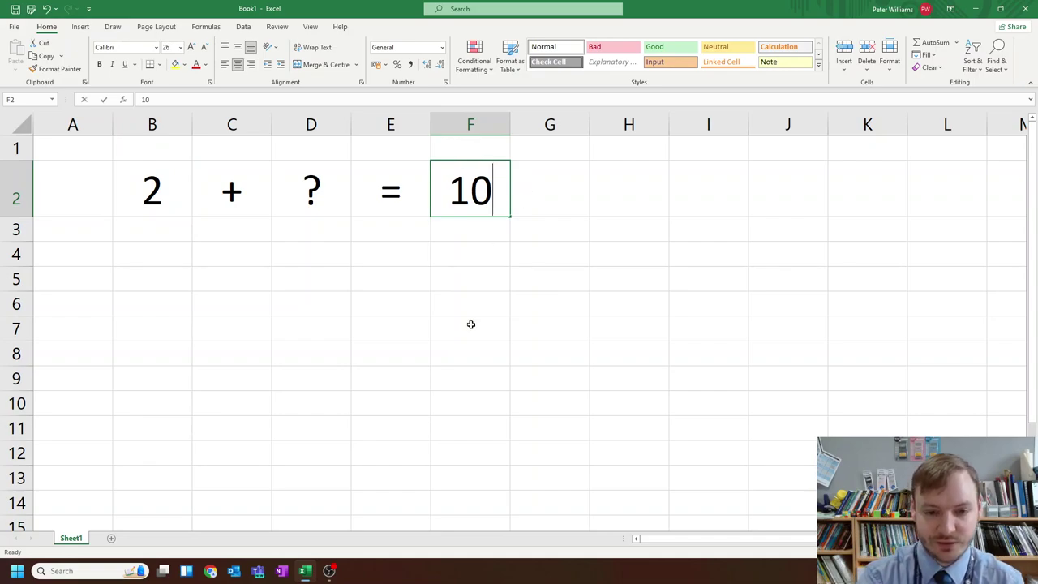
pyautogui.write('=10*')
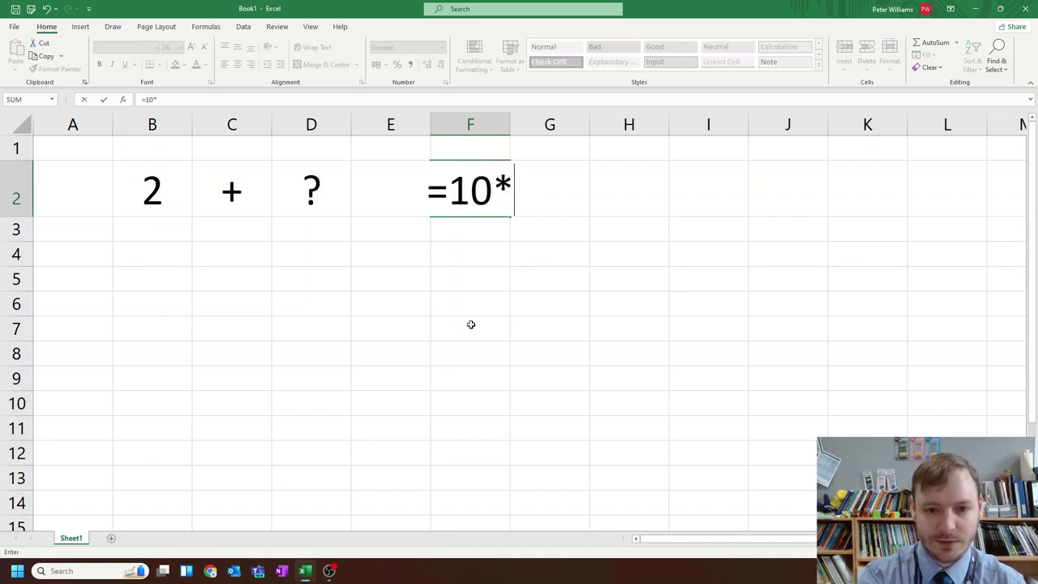
pyautogui.write('rnad')
pyautogui.press('BackSpace')
pyautogui.press('BackSpace')
pyautogui.press('BackSpace')
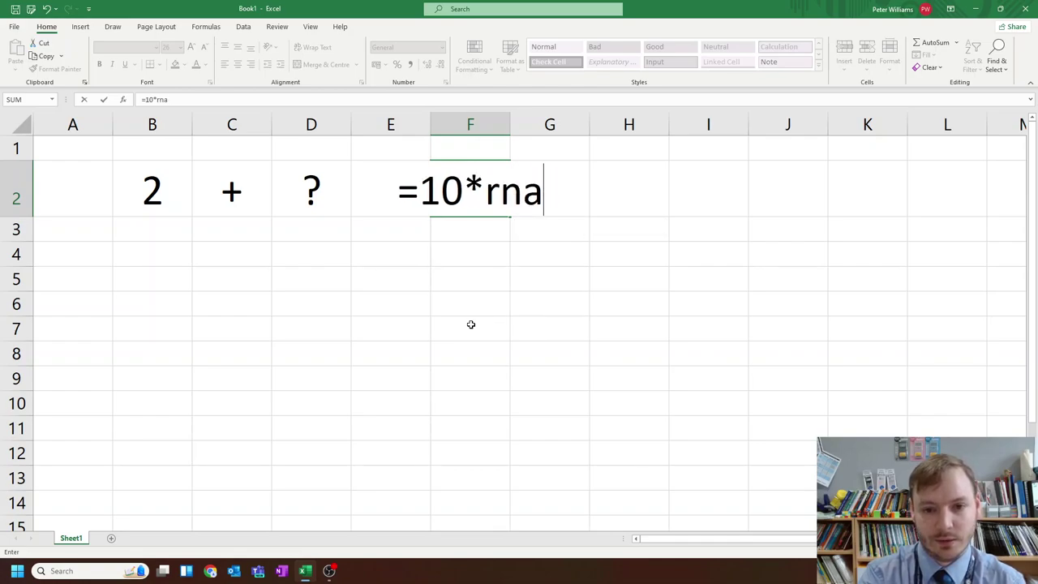
pyautogui.write('and')
pyautogui.press('Down')
pyautogui.press('Down')
pyautogui.press('Tab')
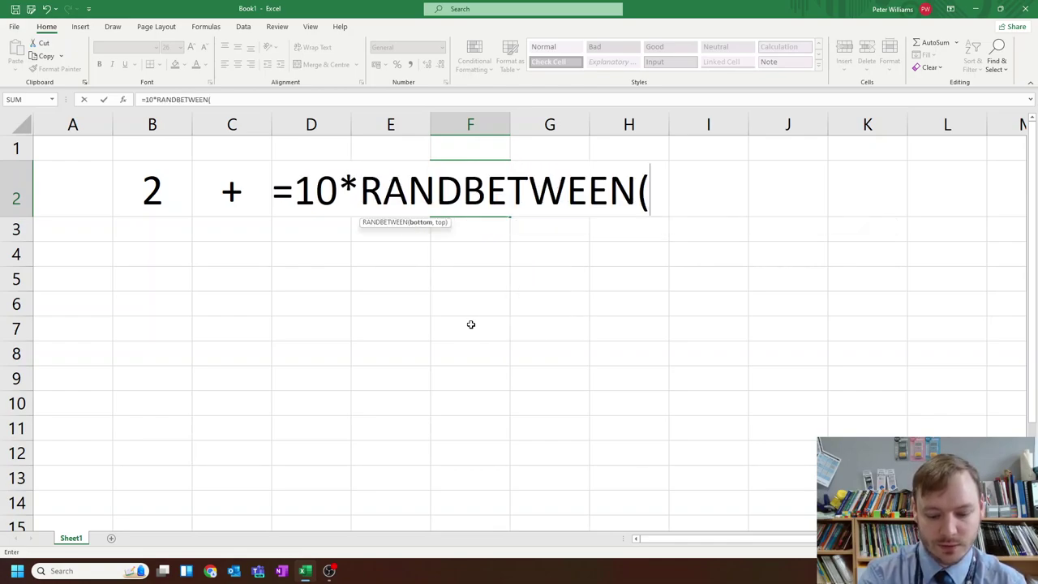
pyautogui.write('1,9)')
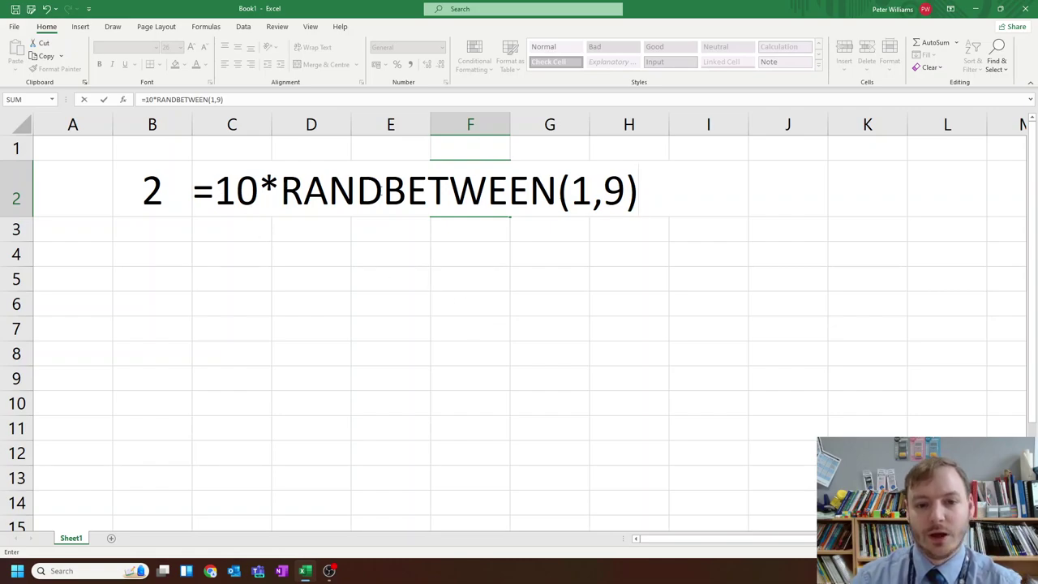
pyautogui.press('Return')
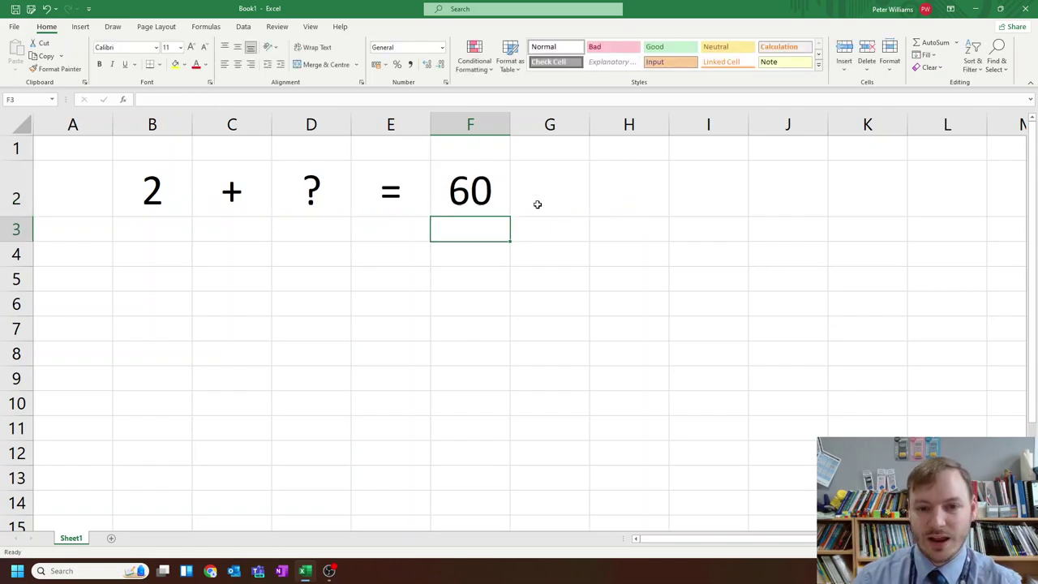
# - Return to F2 and recalculate twice with F9, ending on 6 + ? = 30
pyautogui.press('Up')
pyautogui.press('F9')
pyautogui.press('F9')
pyautogui.press('F9')
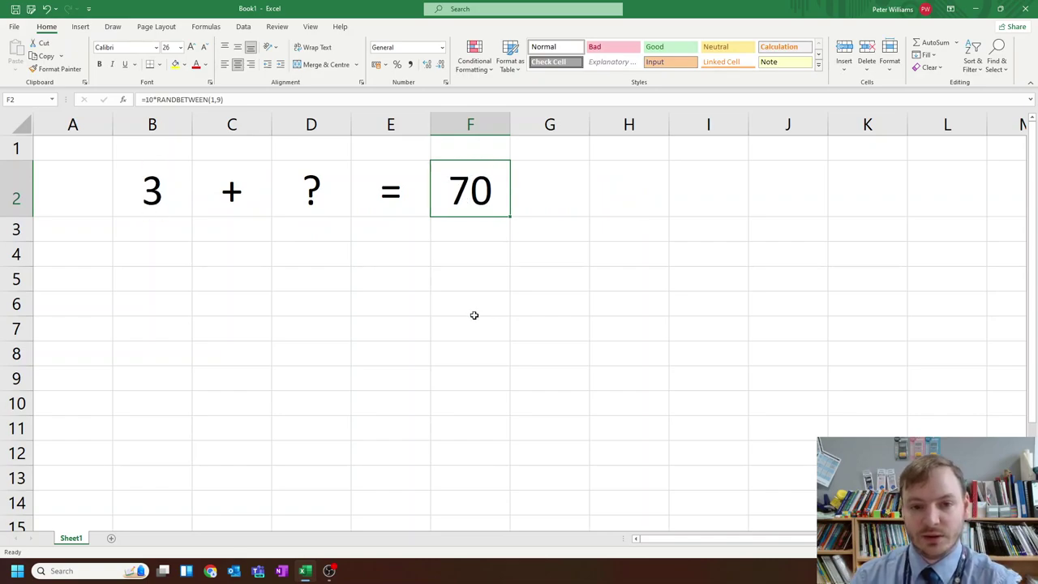
pyautogui.press('F9')
pyautogui.press('F9')
pyautogui.press('F9')
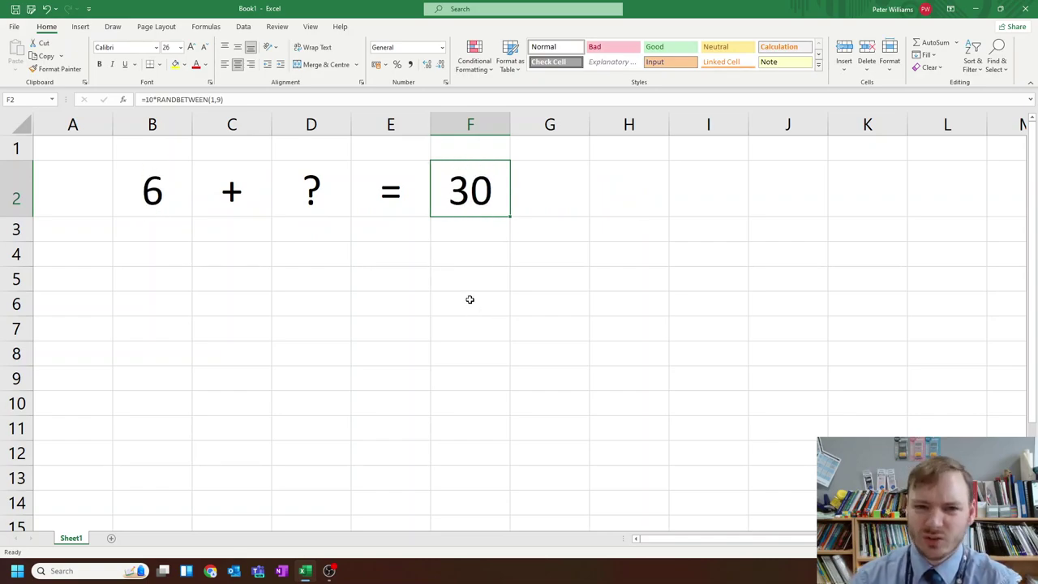
# - Select B2 and start editing its formula, then cancel the mistaken edit
pyautogui.click(159, 180)
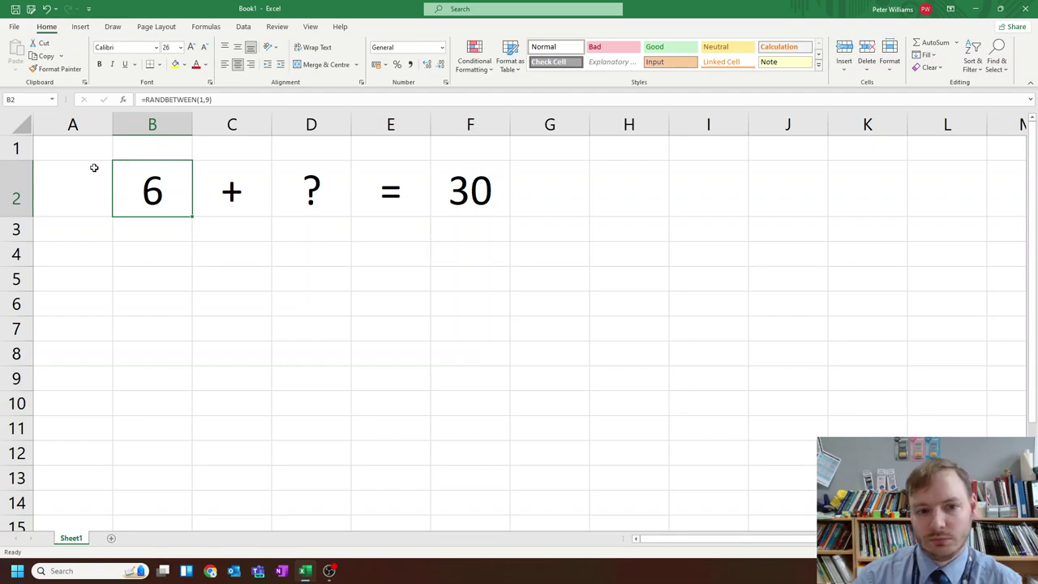
pyautogui.click(146, 100)
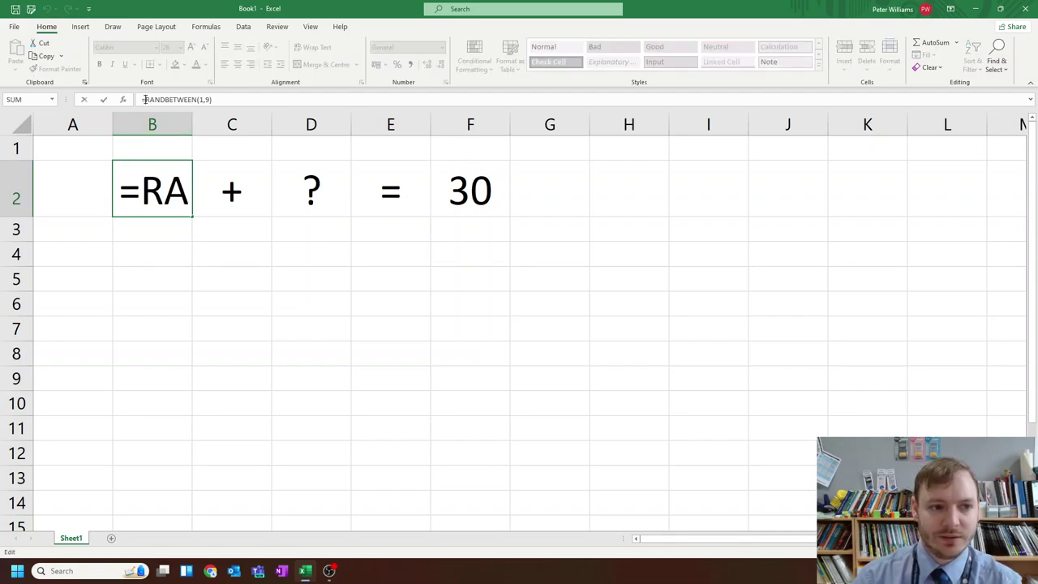
pyautogui.press('Home')
pyautogui.press('Right')
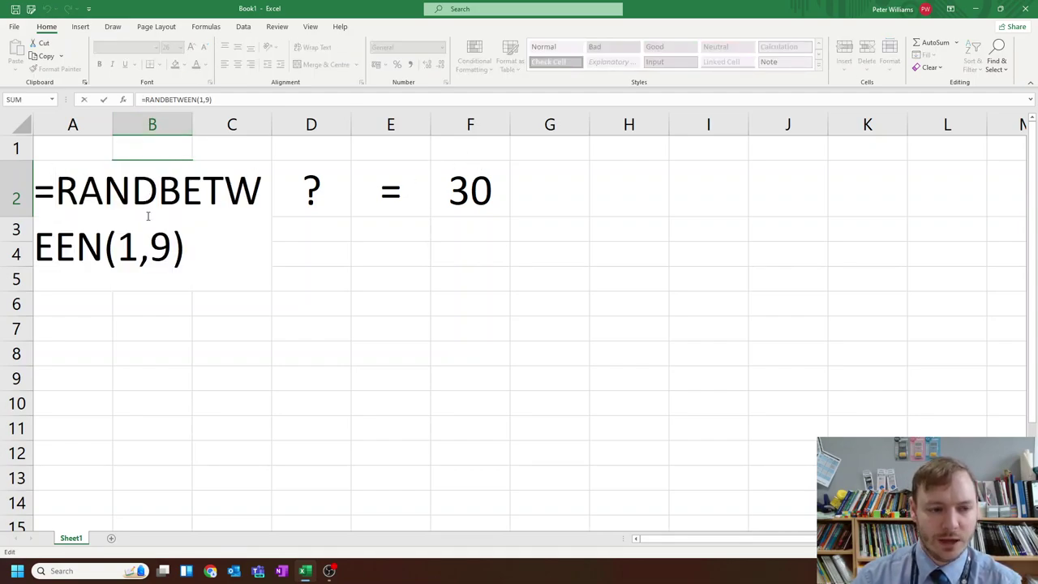
pyautogui.click(357, 302)
pyautogui.press('Escape')
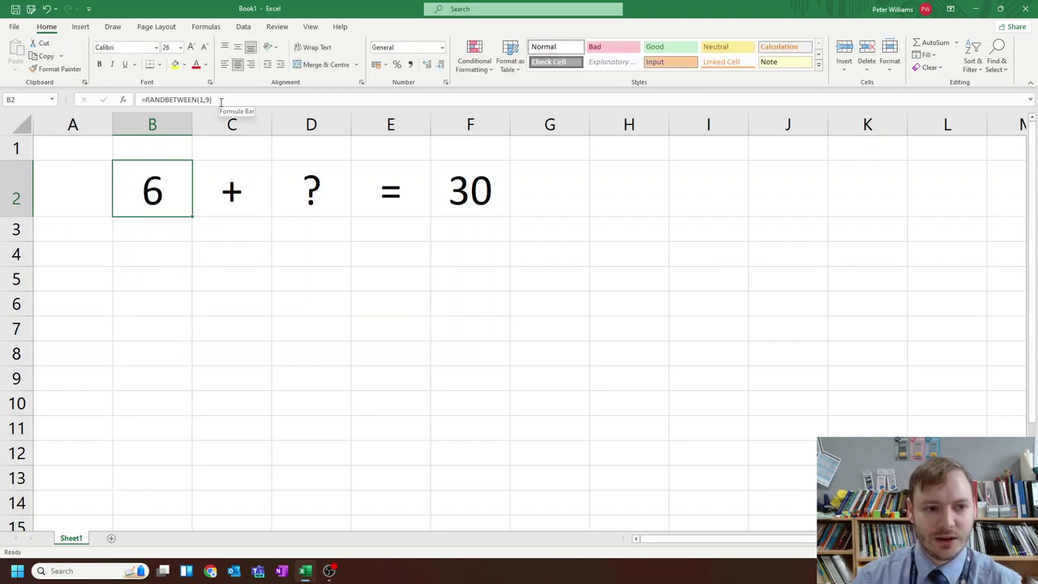
# - Insert F2- after the equals sign so B2 reads =F2-RANDBETWEEN(1,9)
pyautogui.click(160, 101)
pyautogui.hotkey('ctrl', 'a')
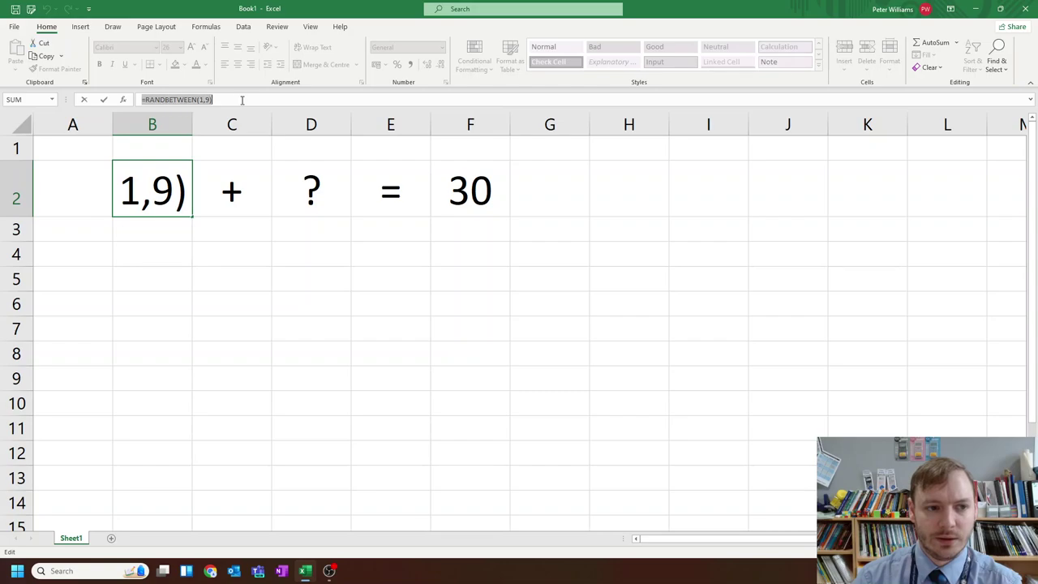
pyautogui.click(146, 100)
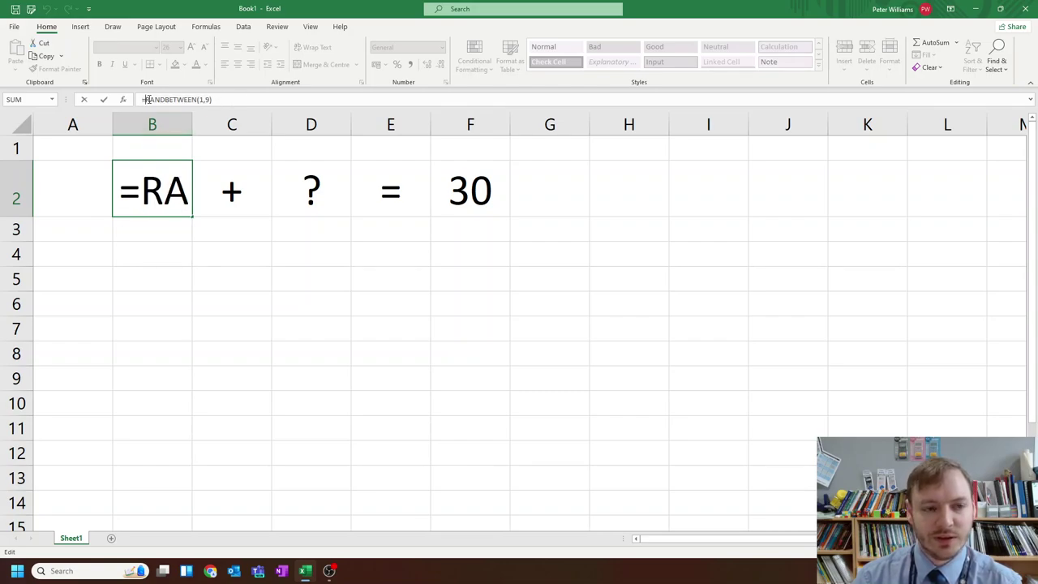
pyautogui.moveTo(148, 101); pyautogui.dragTo(232, 100)
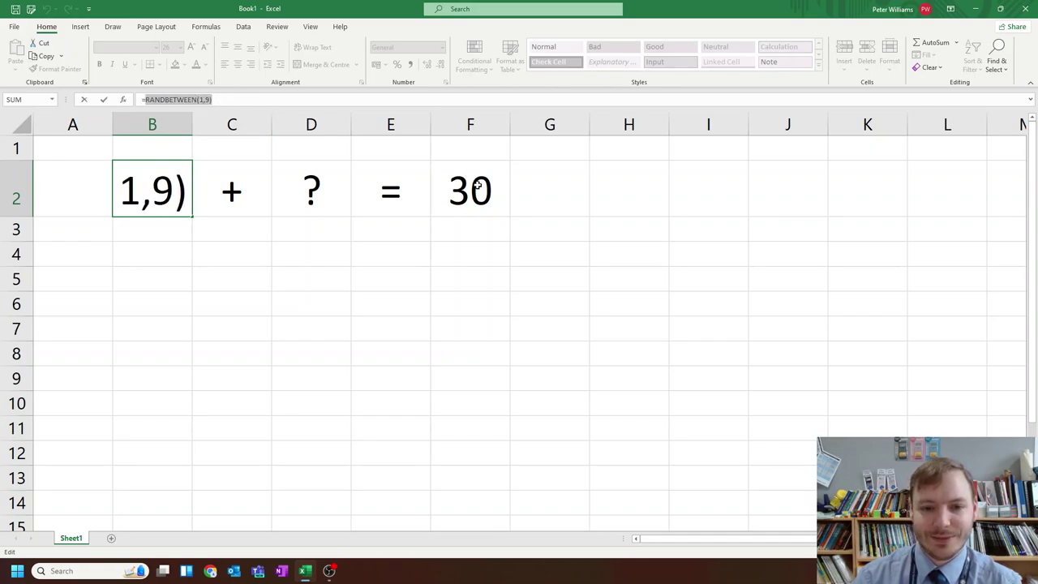
pyautogui.click(145, 99)
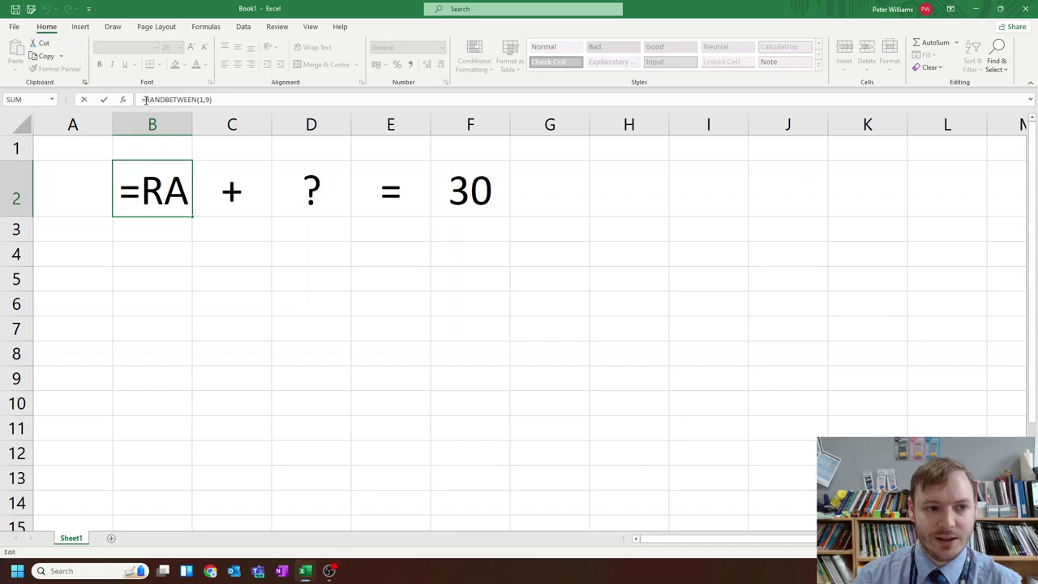
pyautogui.click(460, 185)
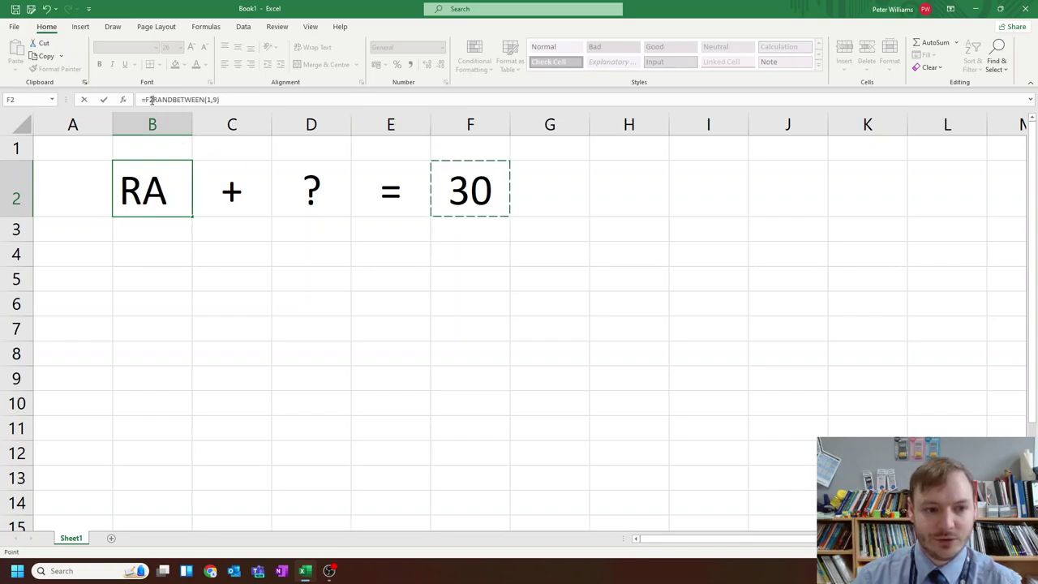
pyautogui.write('-')
pyautogui.click(228, 98)
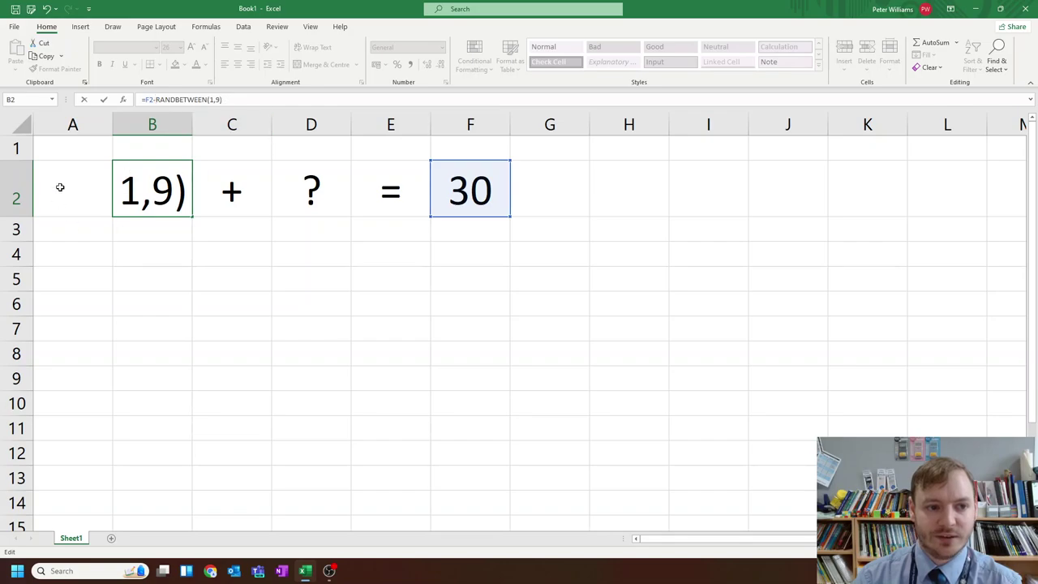
# - Commit B2's new formula and check the formulas behind F2 and B2
pyautogui.press('Return')
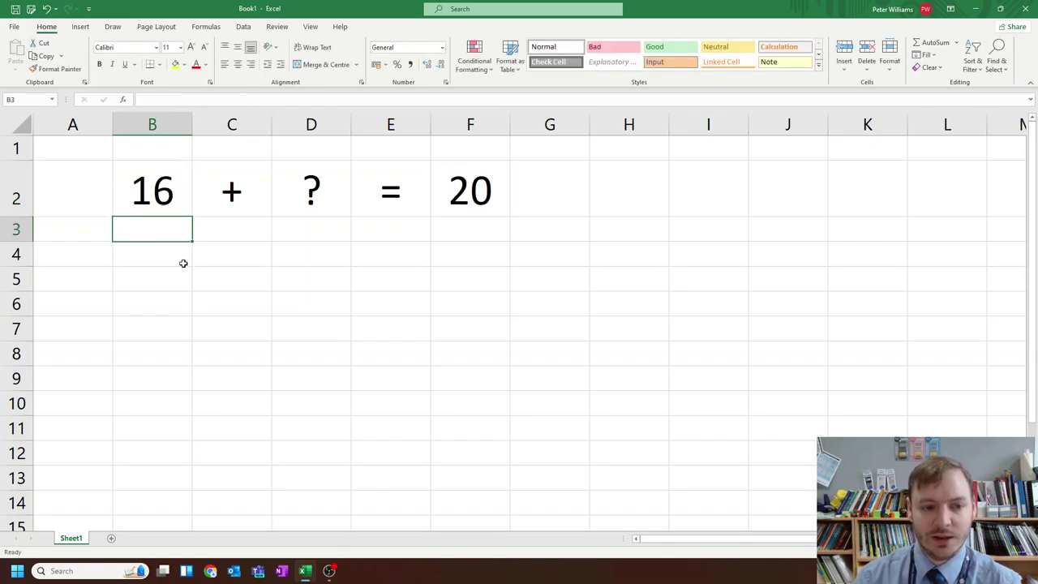
pyautogui.click(474, 191)
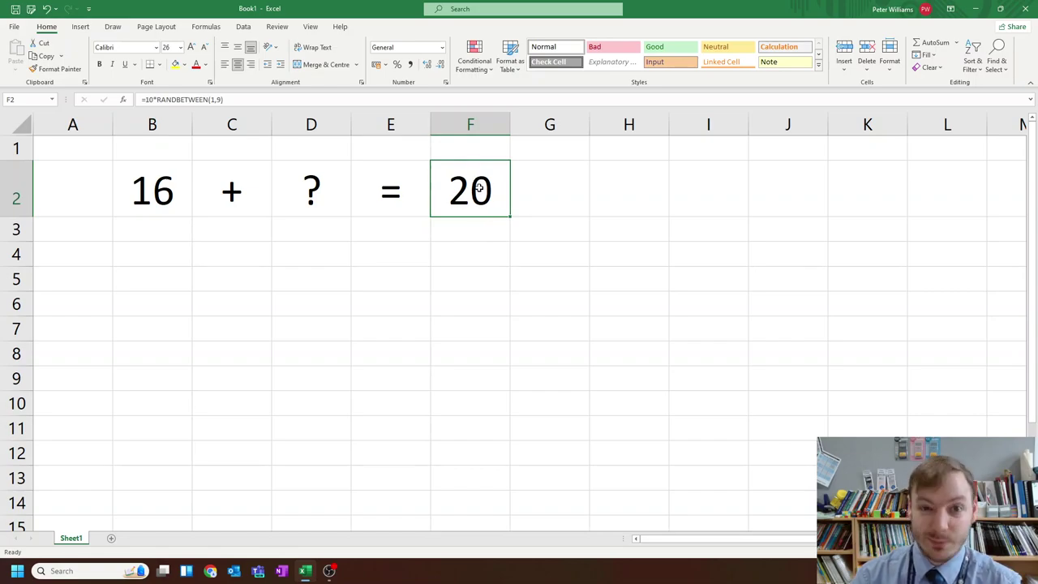
pyautogui.click(151, 193)
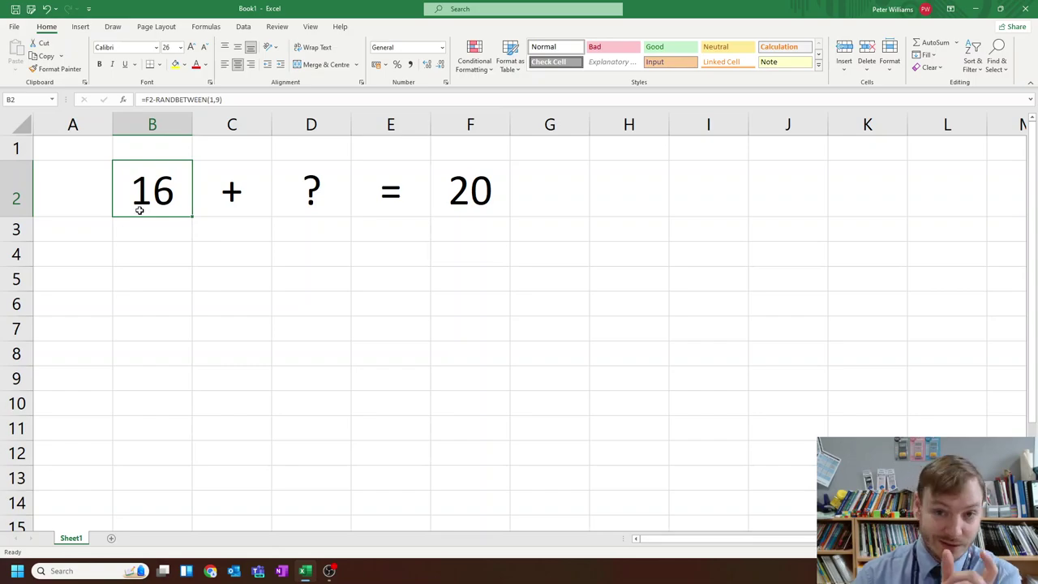
# - Recalculate eight times with F9, ending on 31 + ? = 40
pyautogui.press('F9')
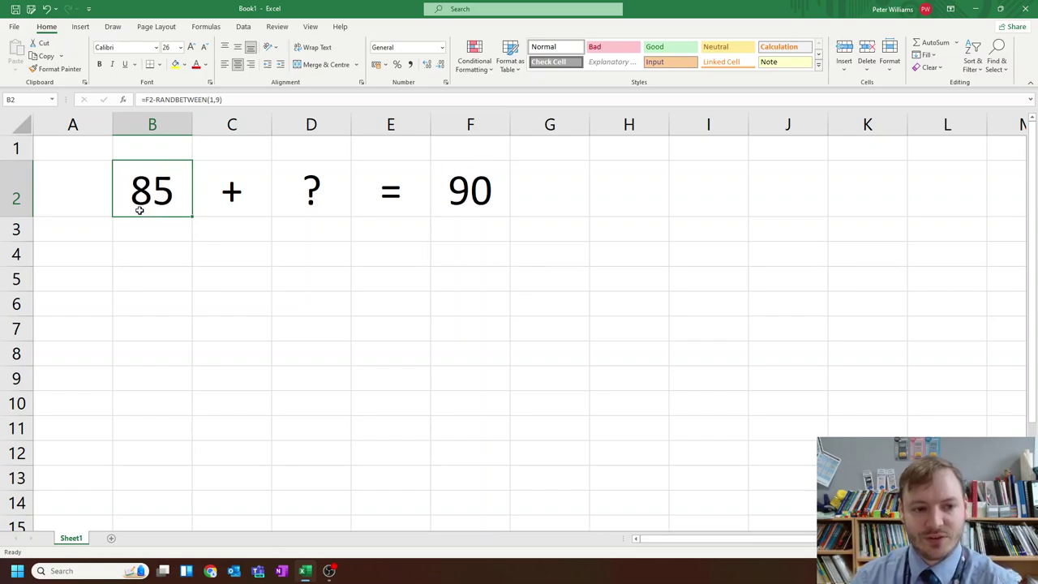
pyautogui.press('F9')
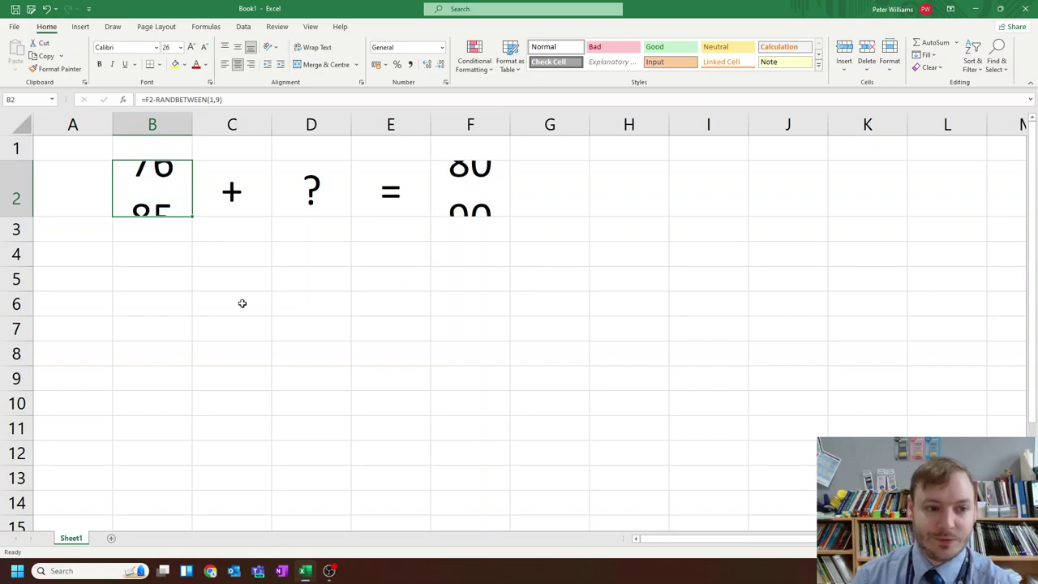
pyautogui.press('F9')
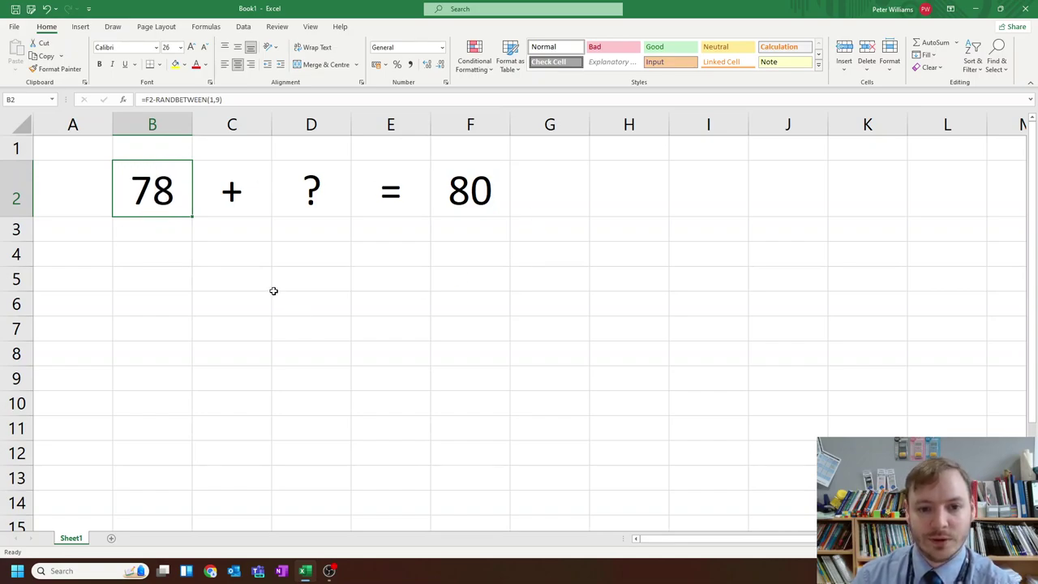
pyautogui.press('F9')
pyautogui.press('F9')
pyautogui.press('F9')
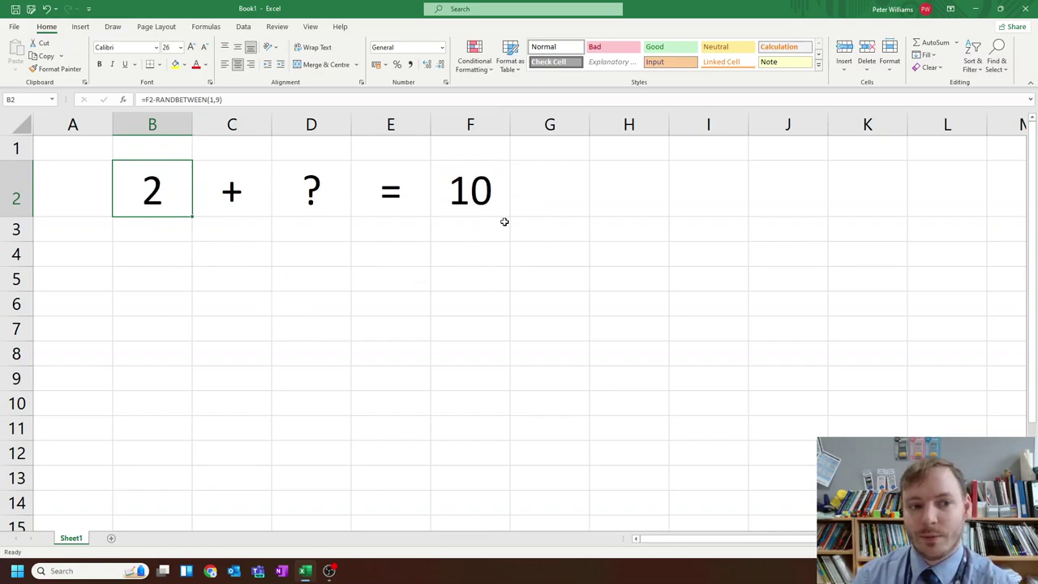
pyautogui.press('F9')
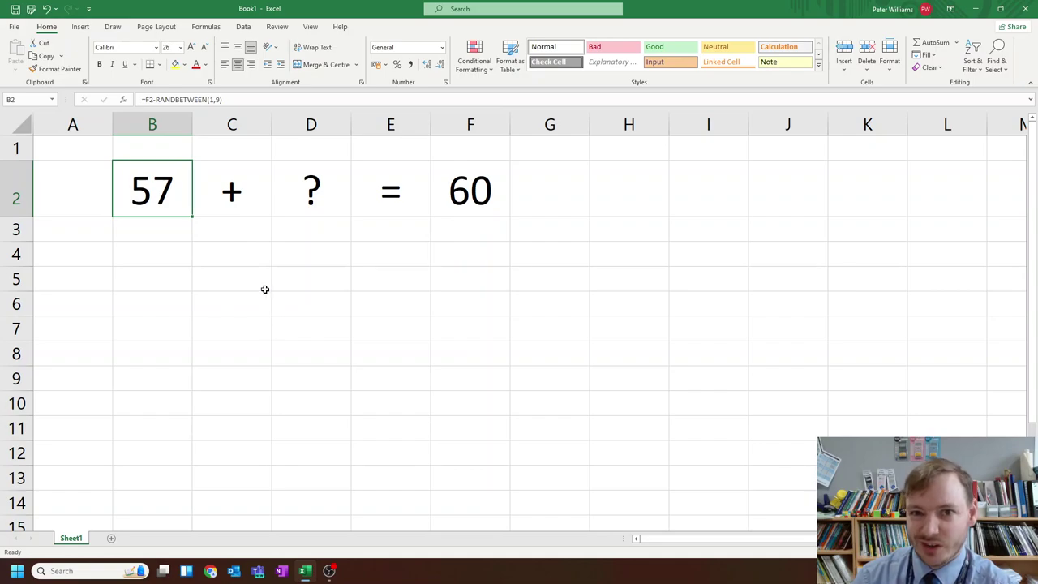
pyautogui.press('F9')
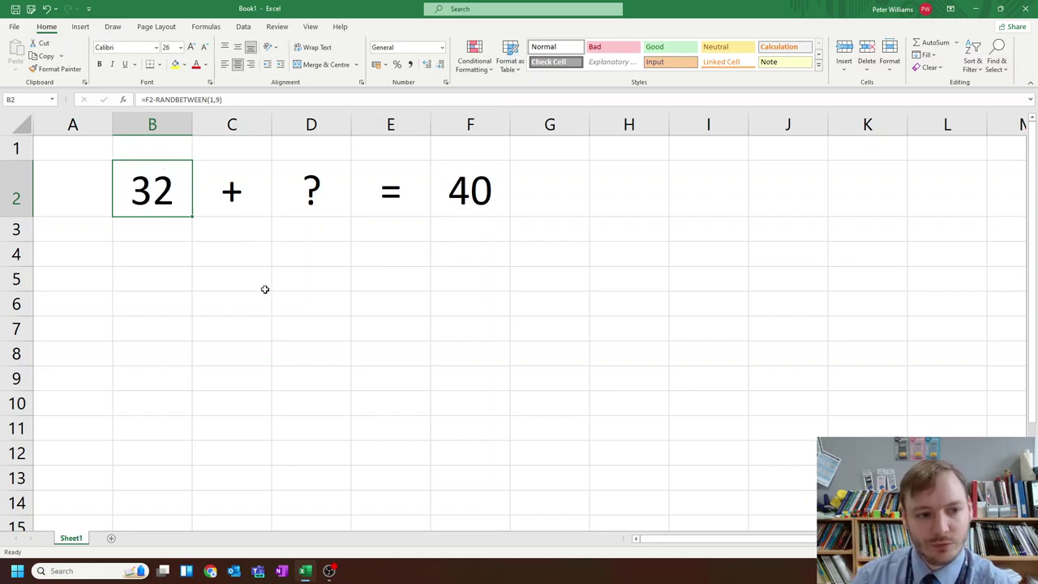
pyautogui.press('F9')
pyautogui.press('F9')
pyautogui.press('F9')
pyautogui.press('F9')
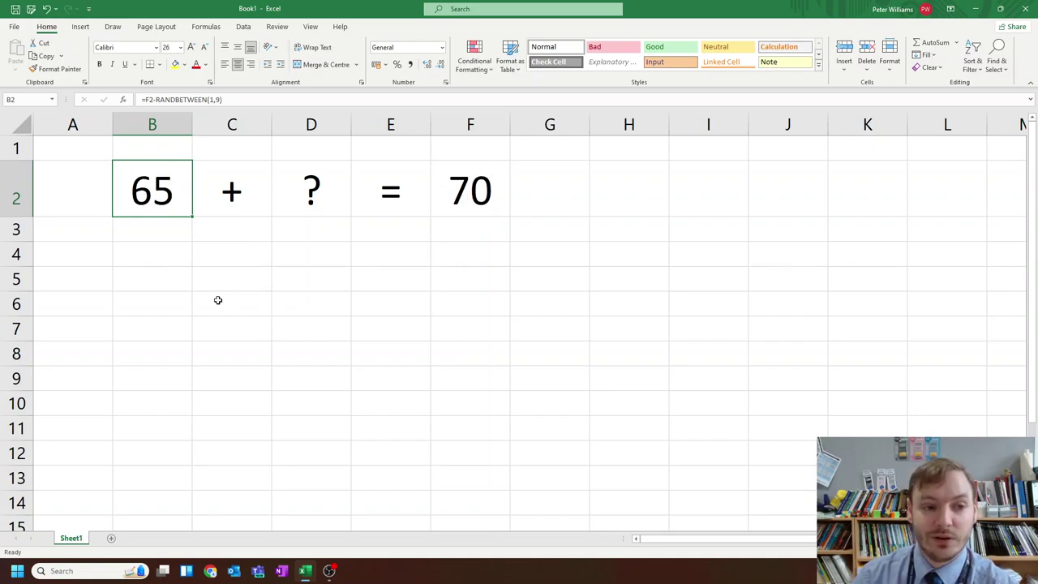
pyautogui.press('F9')
pyautogui.press('F9')
pyautogui.press('F9')
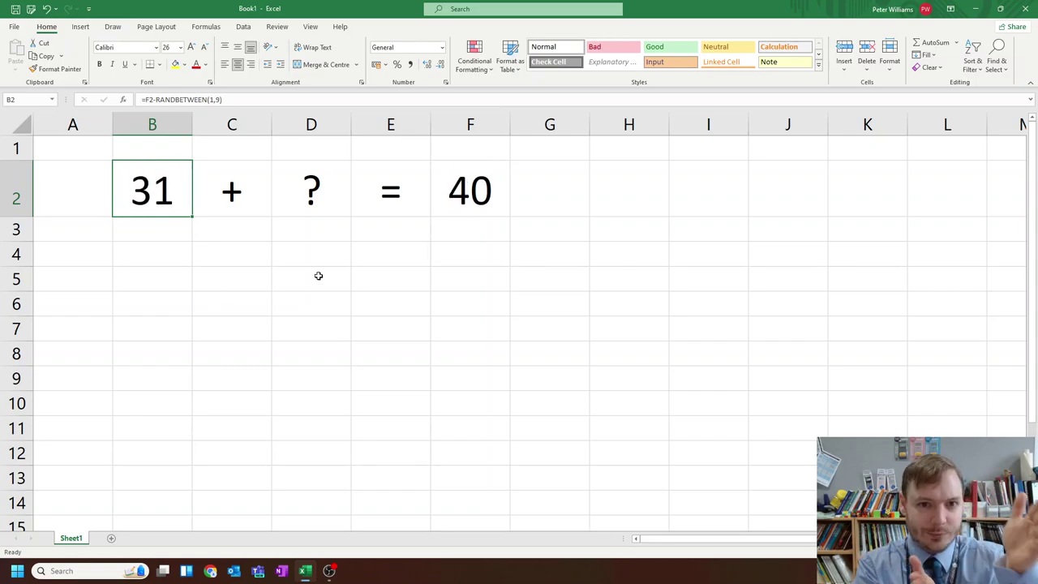
pyautogui.click(96, 149)
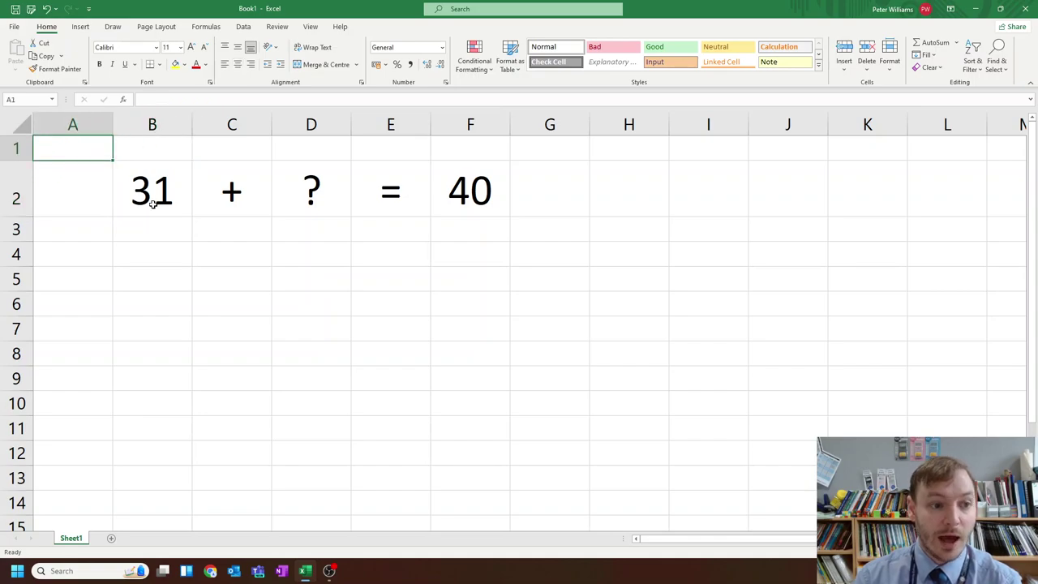